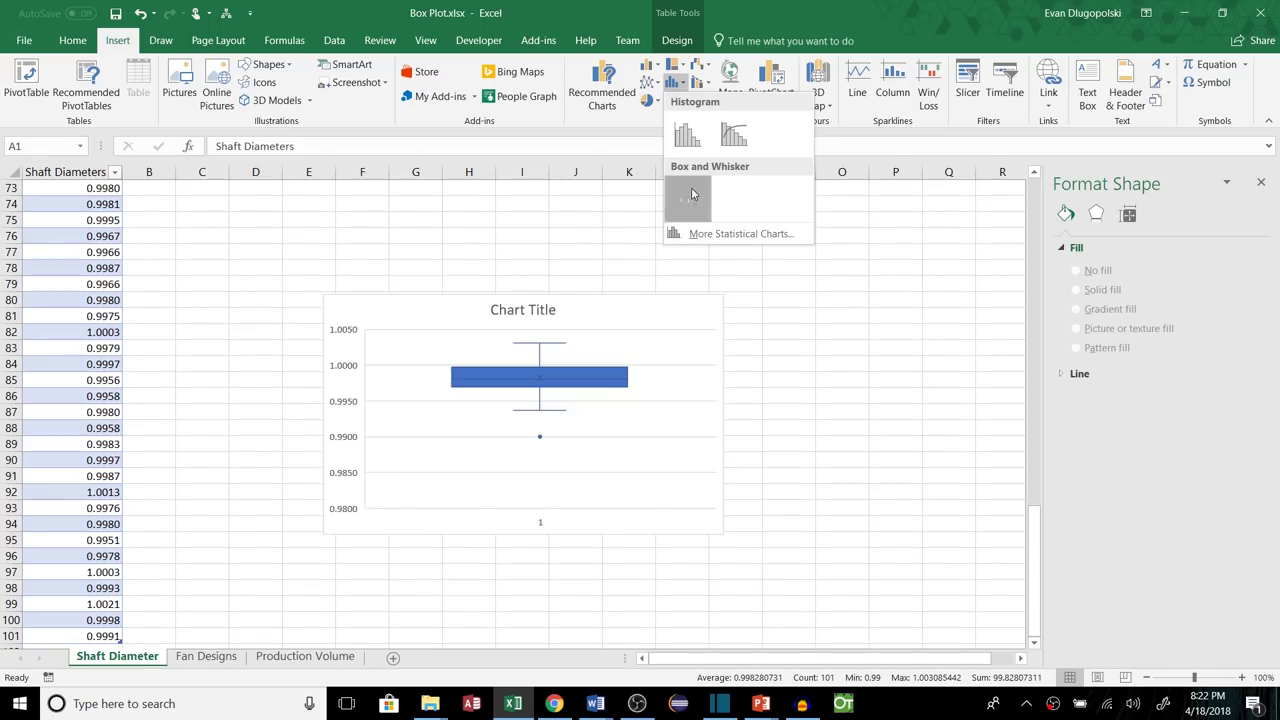
Insert a box and whisker chart of the shaft diameters, move it and show its vertical axis options.
click(688, 198)
drag(680, 368, 646, 290)
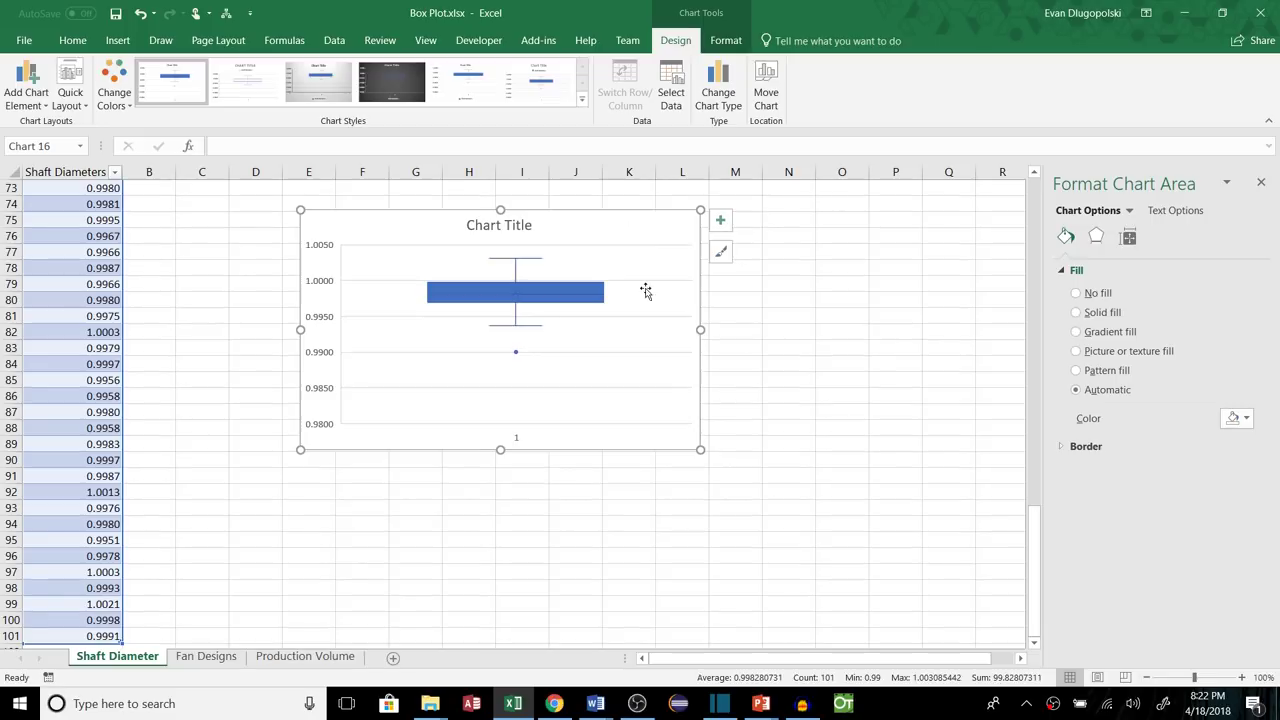
click(322, 388)
click(1127, 236)
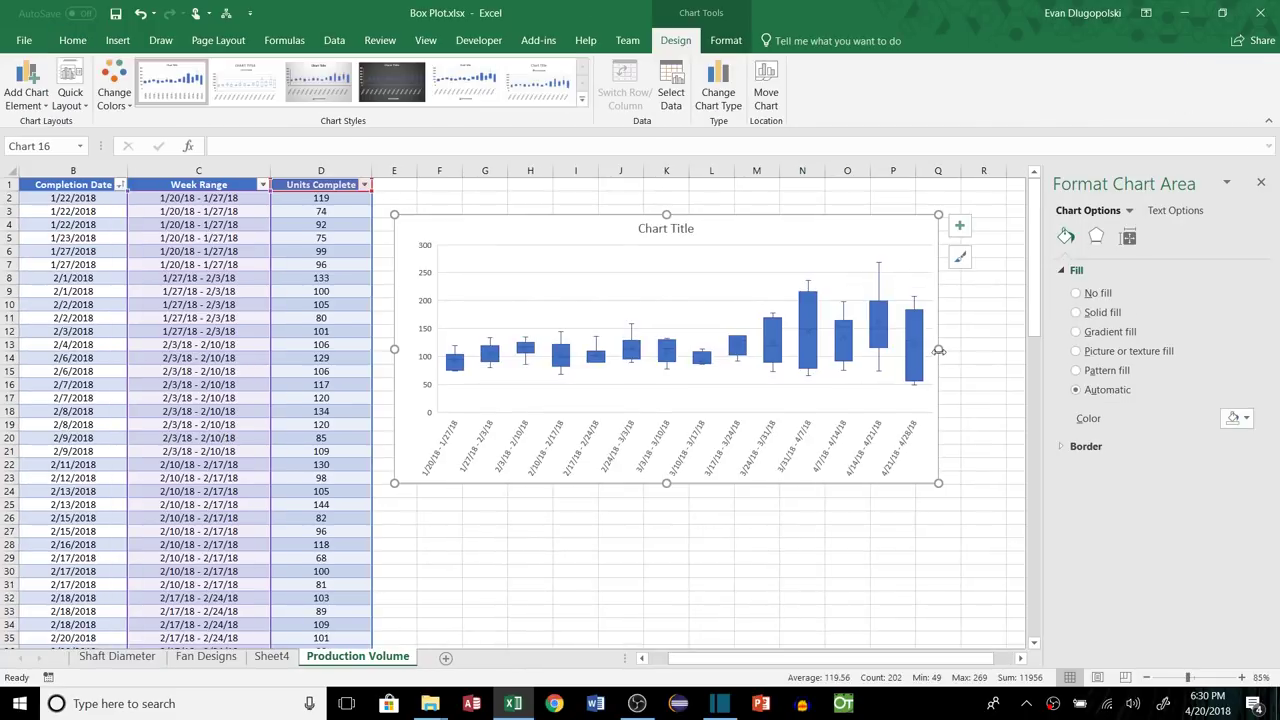
Widen the box plot on the Production Volume sheet and deselect it.
scroll(880, 597, right, 1)
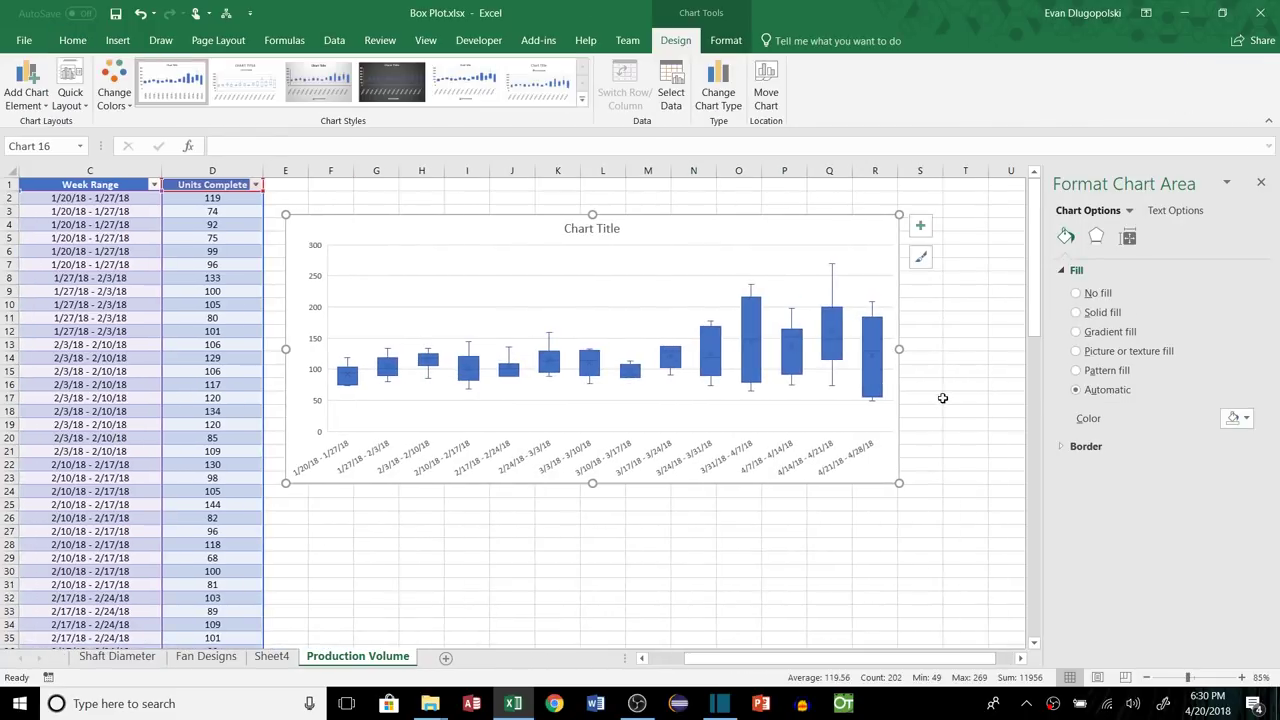
click(645, 541)
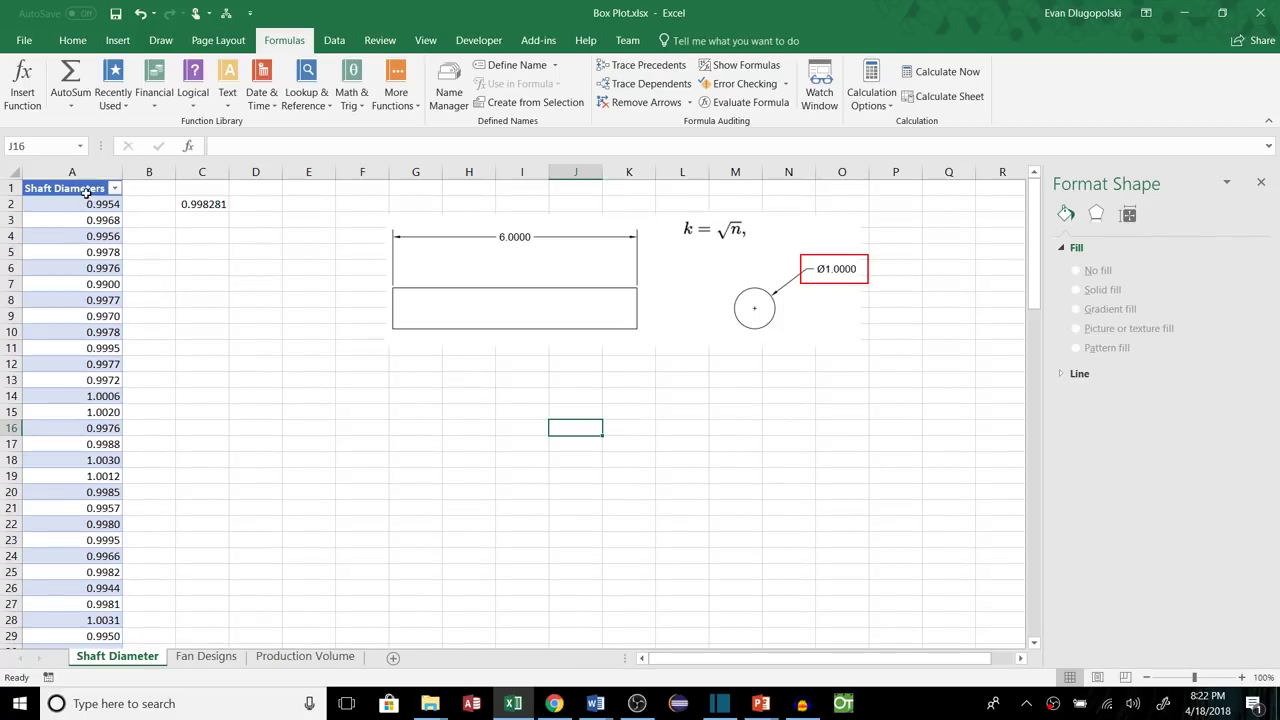
Insert a box and whisker chart from the whole Shaft Diameters column and move it slightly higher on the sheet.
click(87, 192)
key(ctrl+shift+Down)
click(120, 41)
click(673, 82)
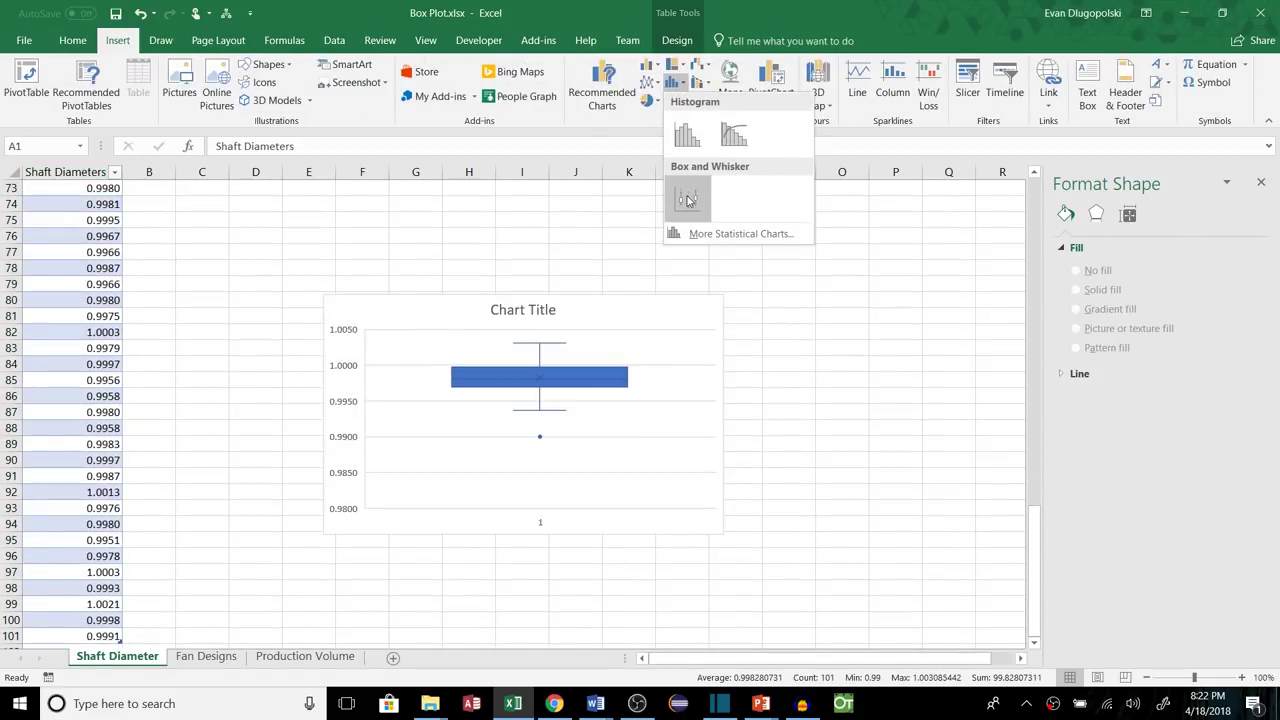
click(687, 200)
drag(646, 297, 623, 213)
Set the minimum bound of the box plot's vertical axis to 0.987 and deselect the chart.
click(322, 390)
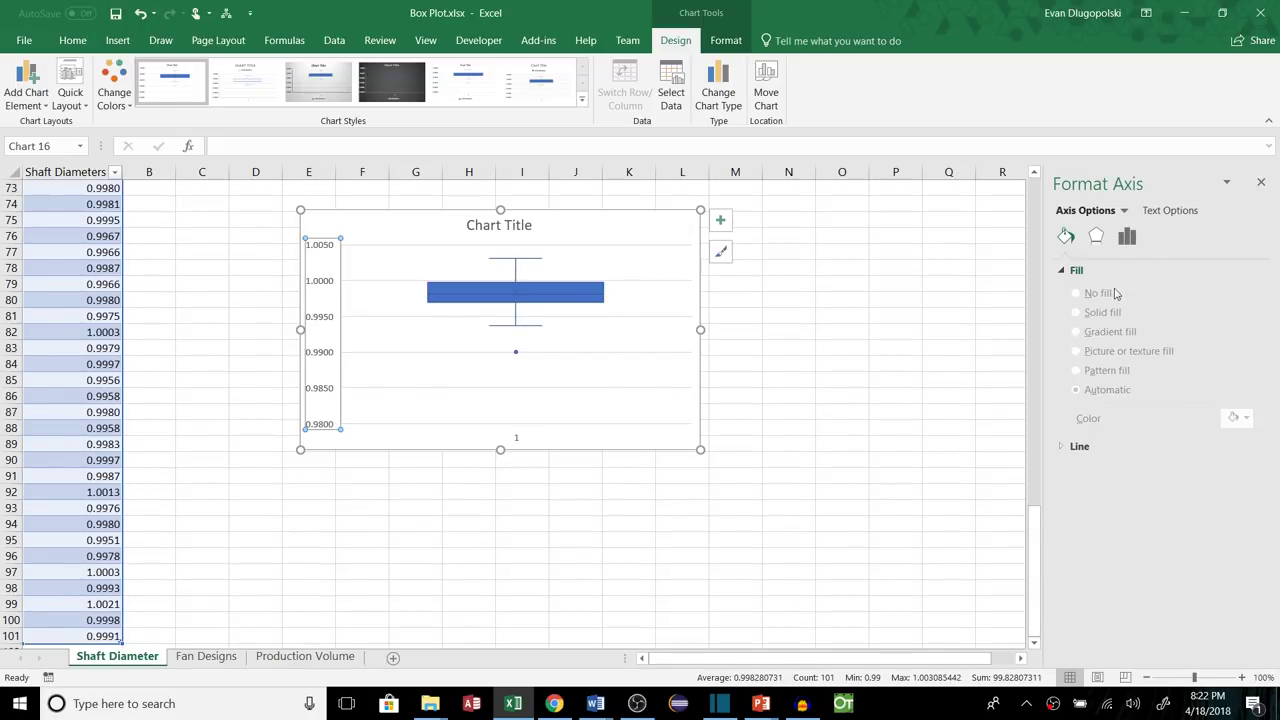
click(1127, 236)
click(1089, 310)
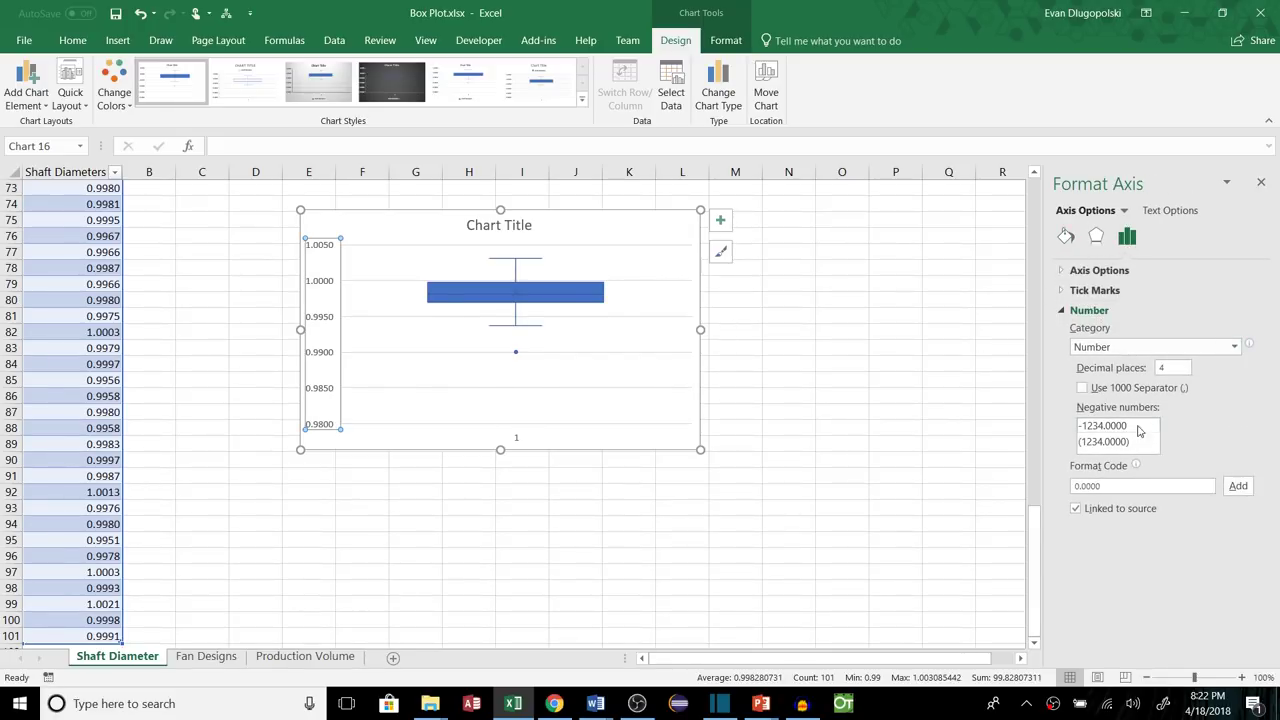
click(1099, 270)
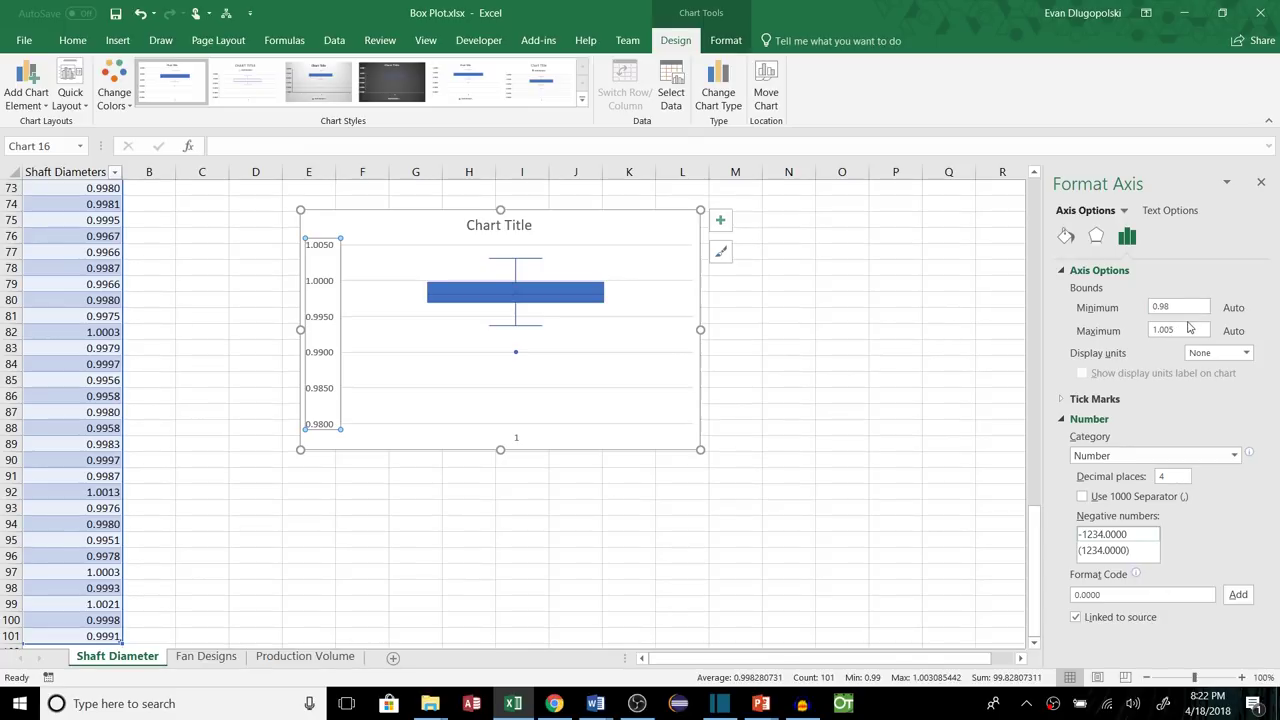
click(1182, 306)
key(BackSpace)
text(.987)
key(Return)
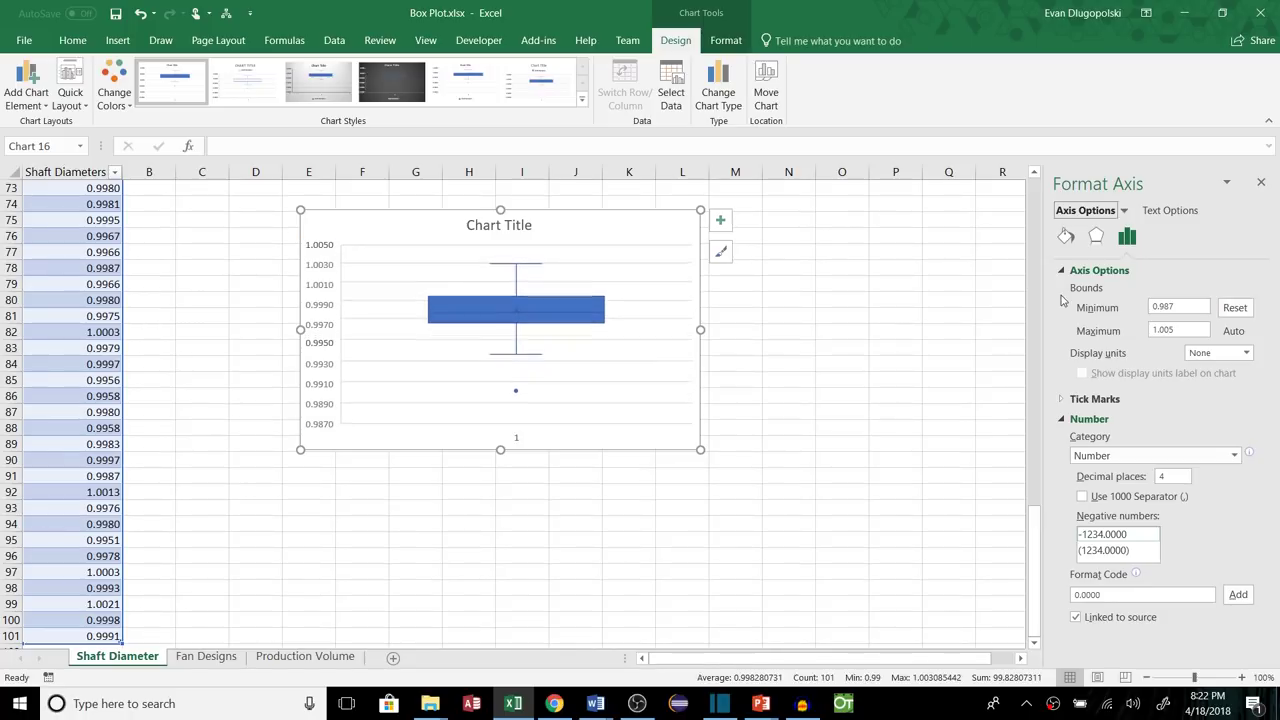
click(786, 459)
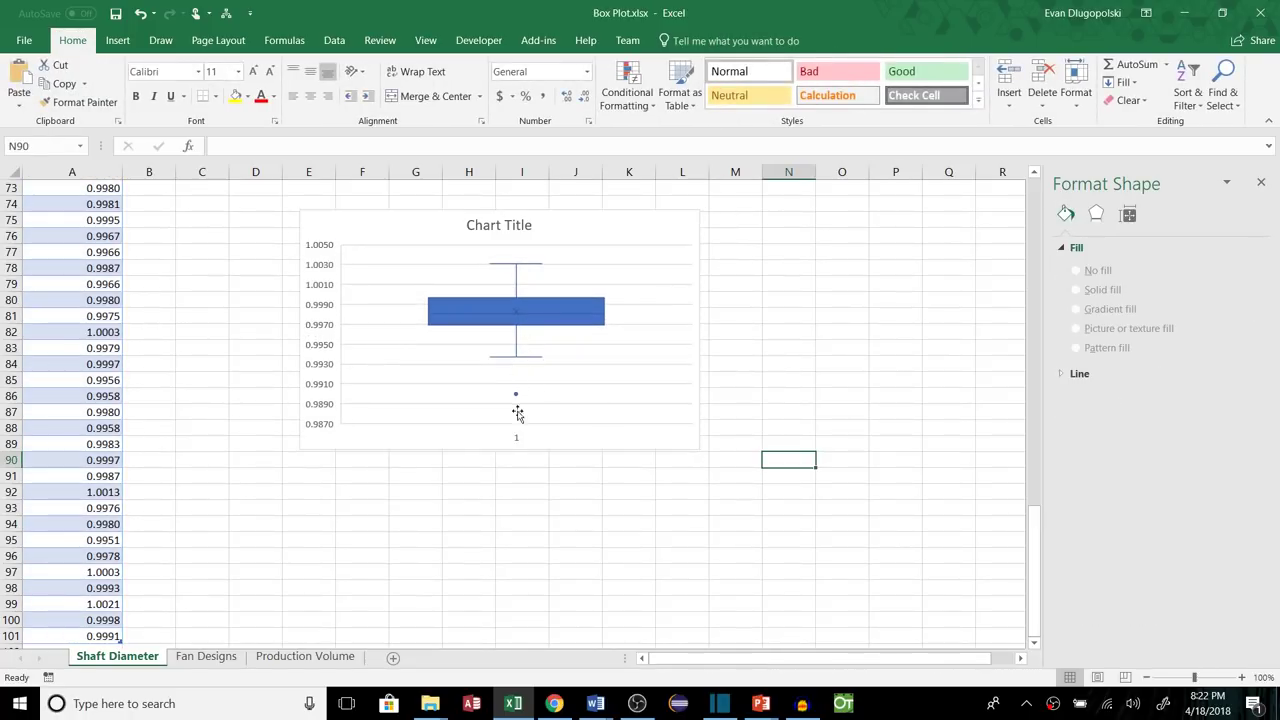
Make the shaft diameter box plot taller by extending its lower edge down to row 94.
click(500, 447)
drag(500, 449, 501, 524)
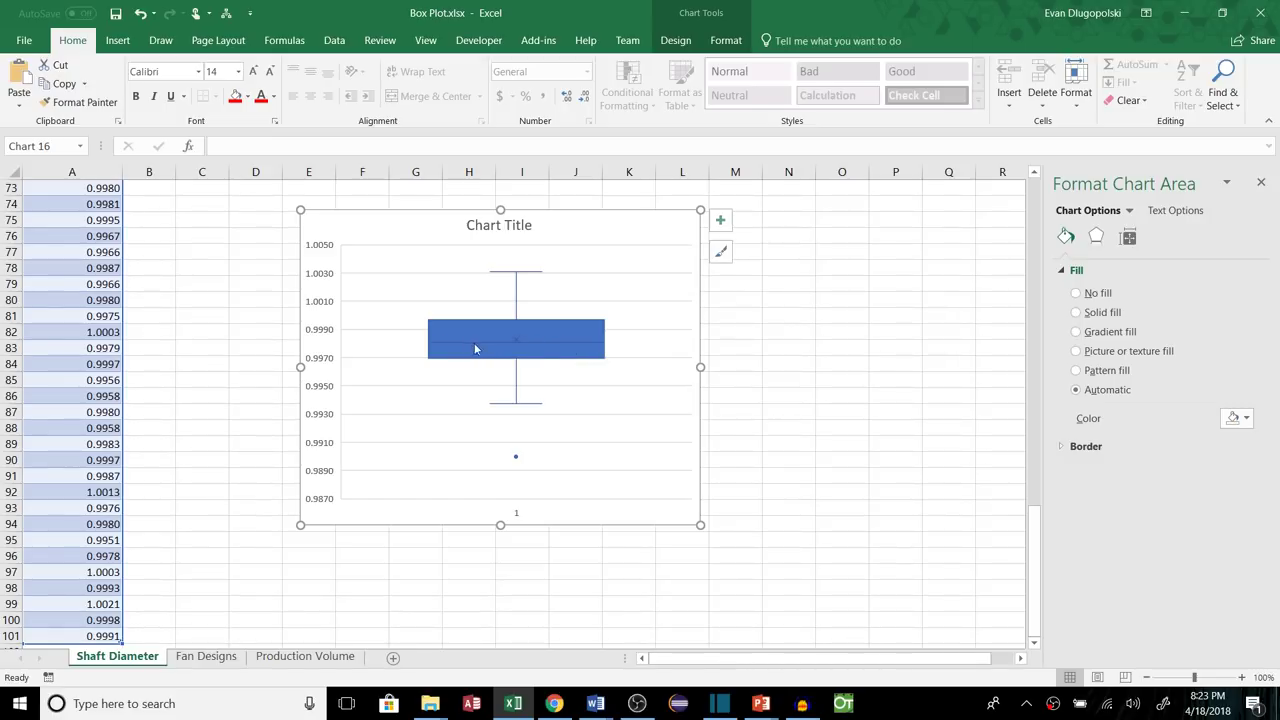
mouse_move(596, 348)
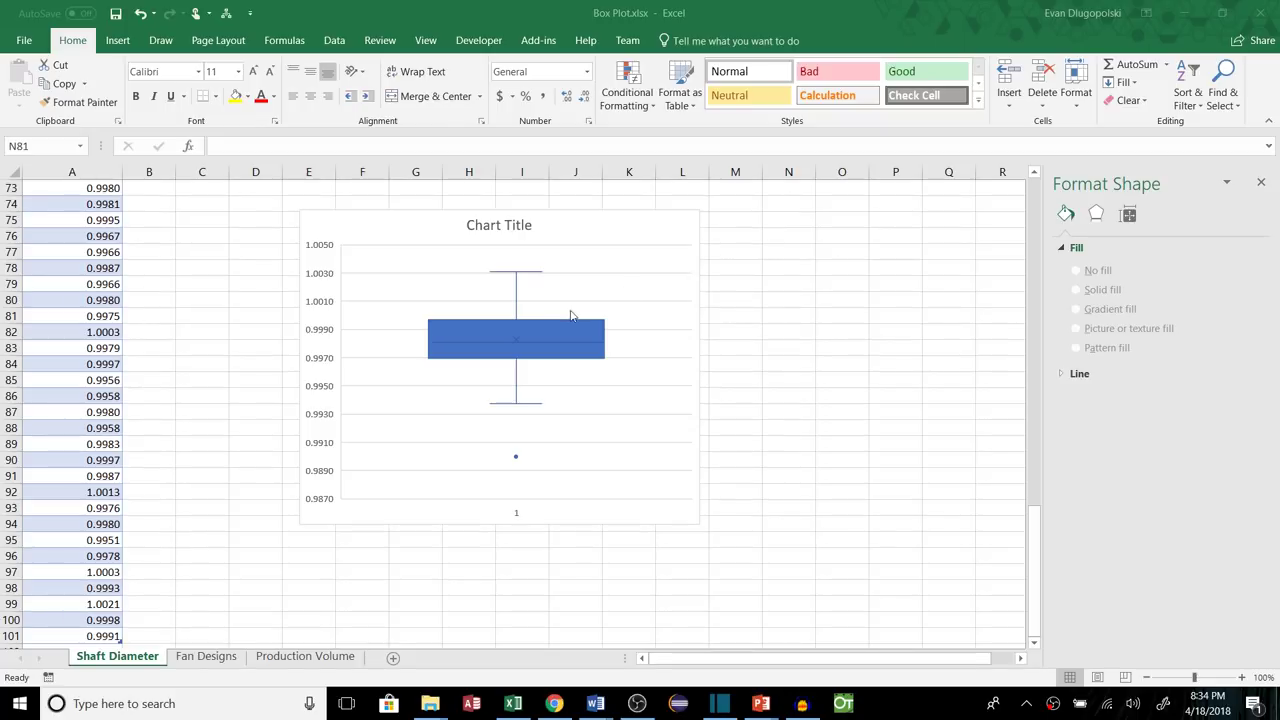
mouse_move(565, 326)
mouse_move(517, 408)
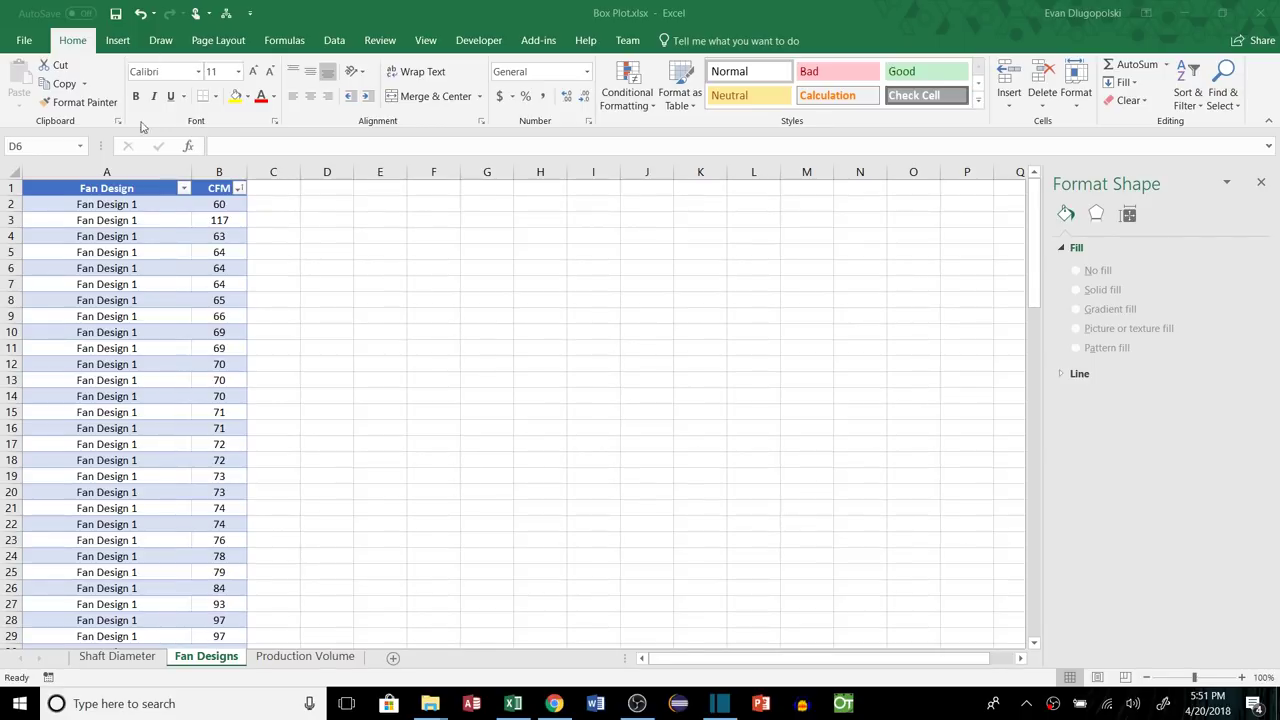
Examine the Fan Design and CFM data across all designs in the Fan Designs table.
click(130, 206)
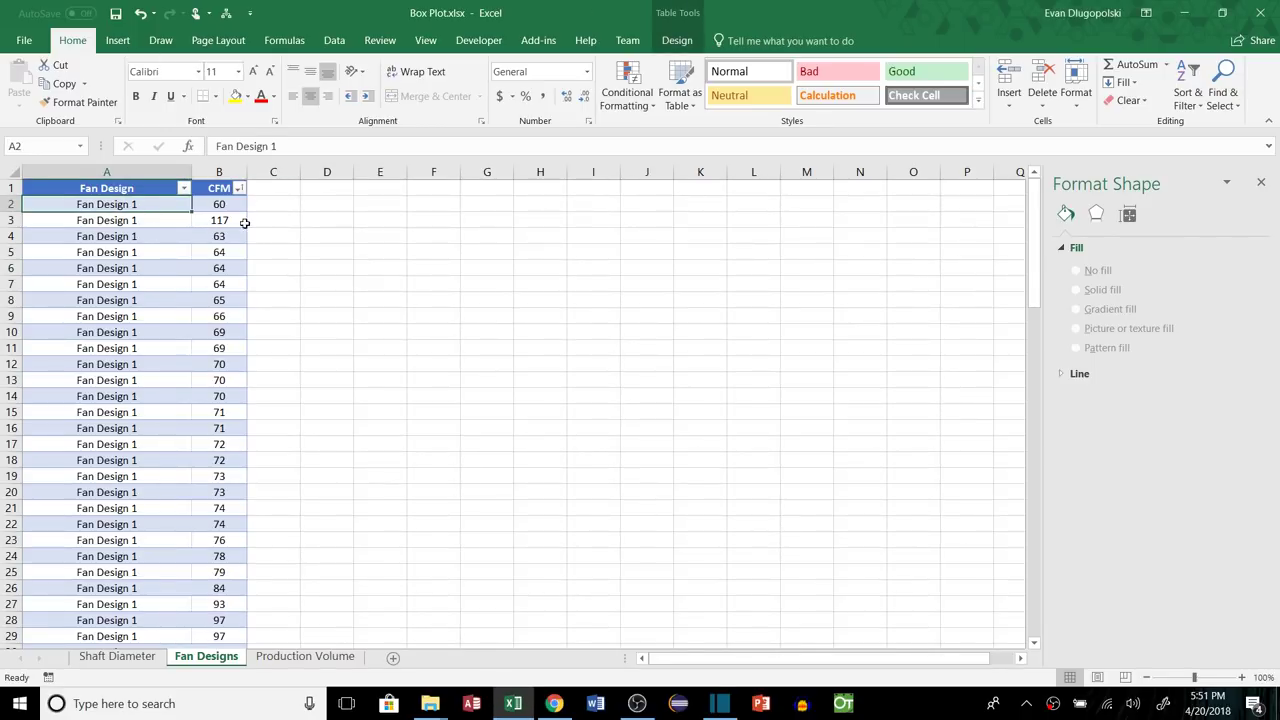
scroll(180, 373, down, 14)
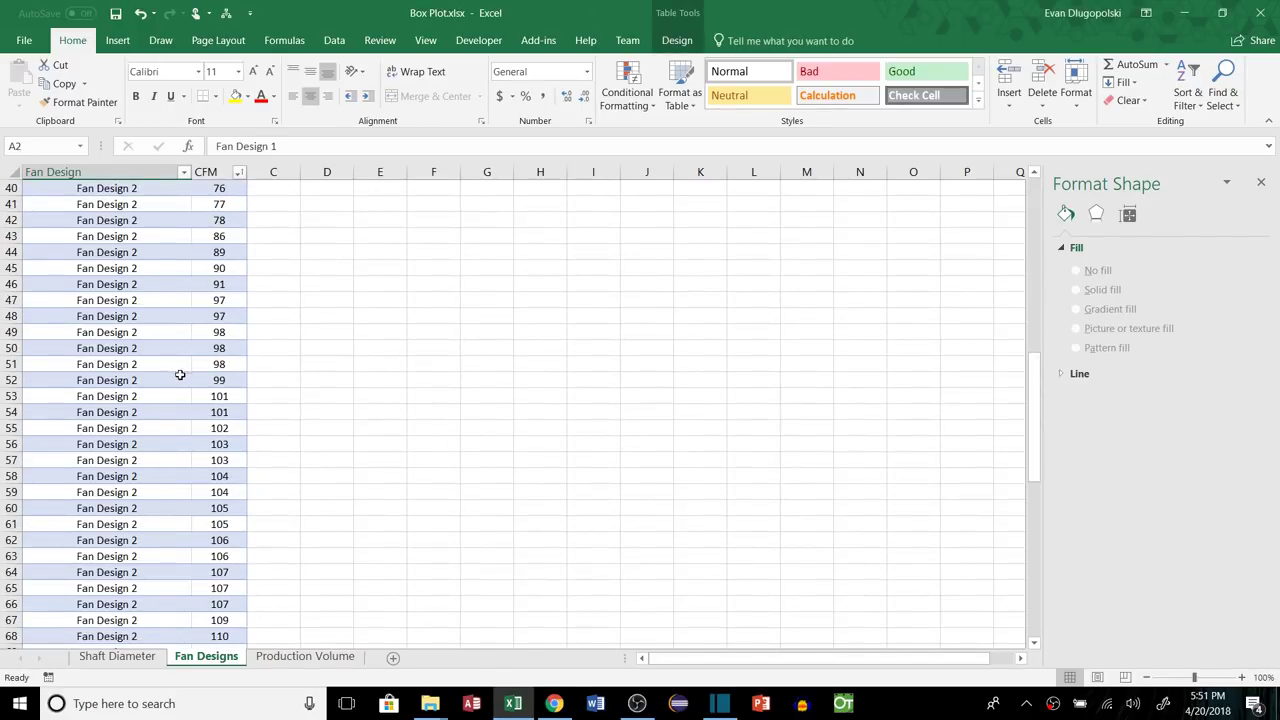
click(180, 380)
scroll(128, 405, down, 3)
scroll(128, 405, up, 17)
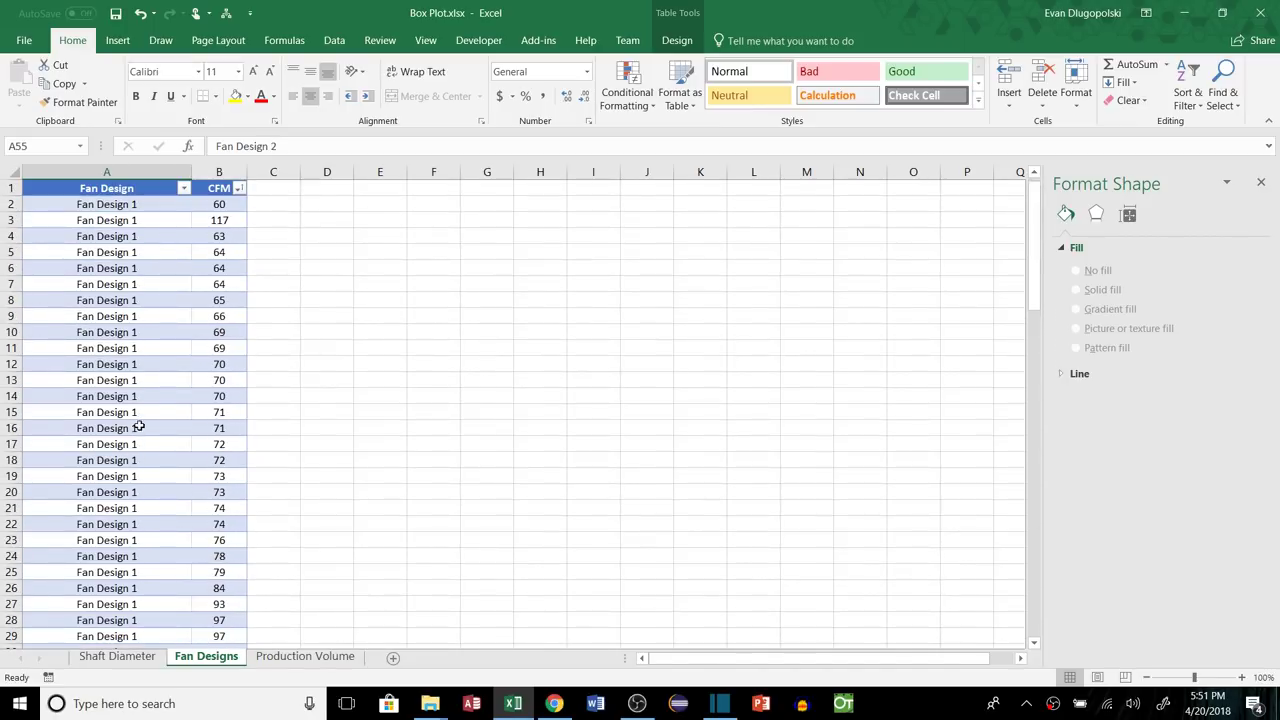
click(115, 208)
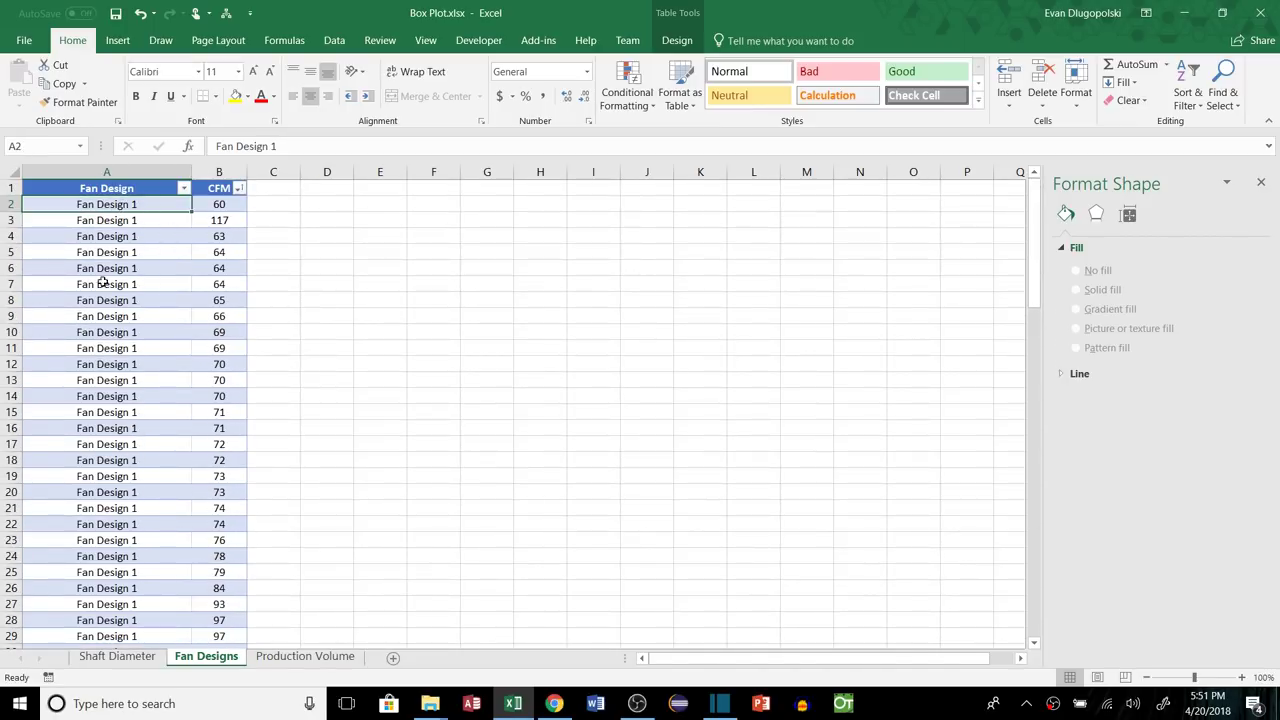
Insert a box and whisker chart from the complete Fan Design and CFM table, headers included, and deselect it.
click(222, 193)
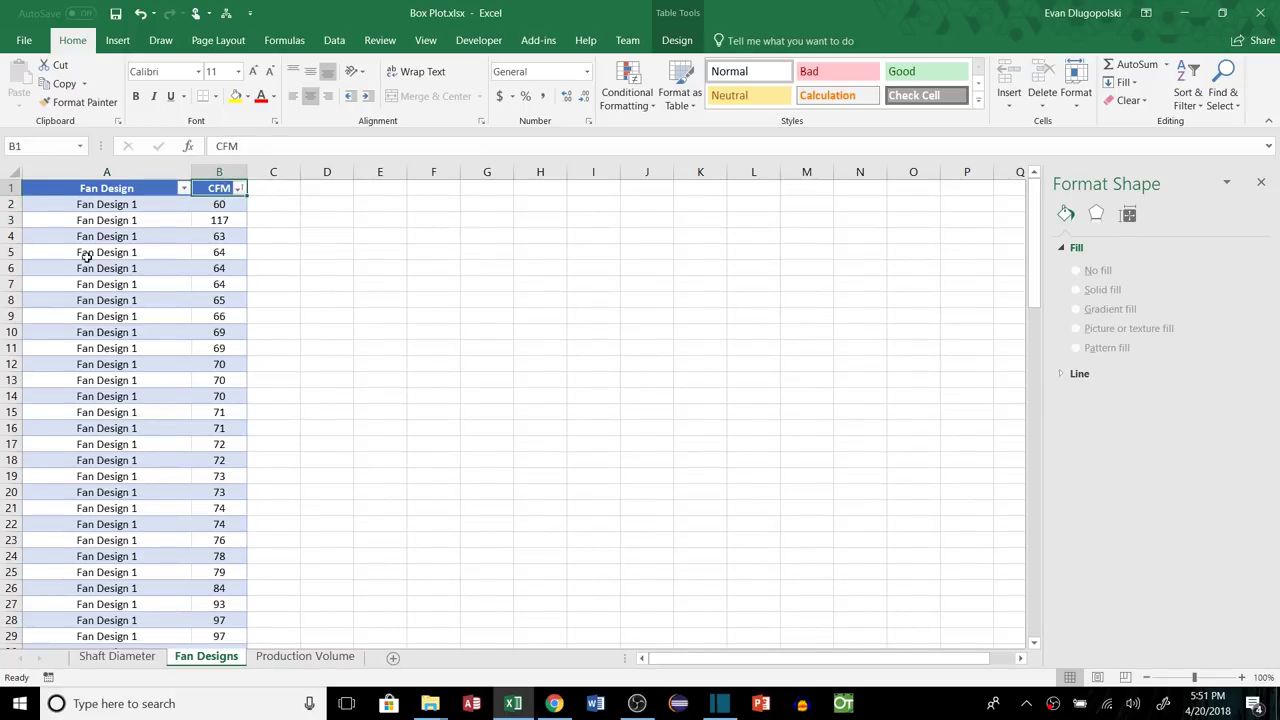
key(Left)
key(ctrl+shift+End)
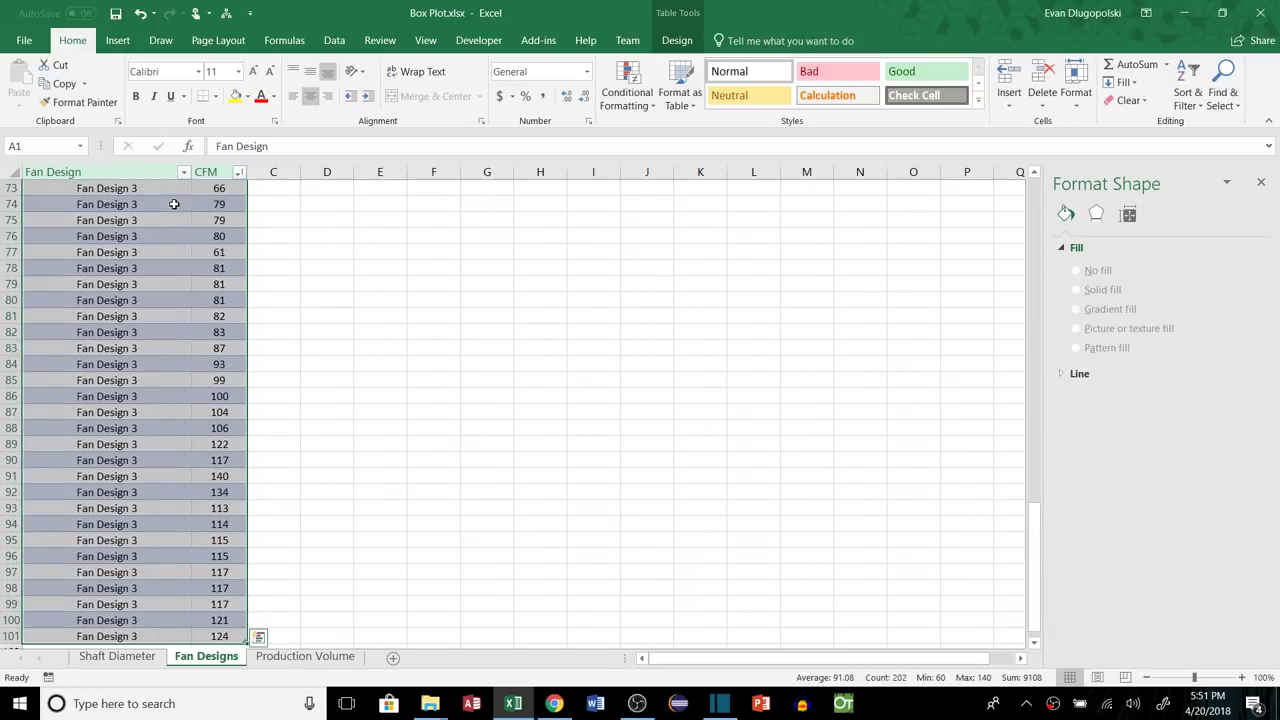
click(117, 40)
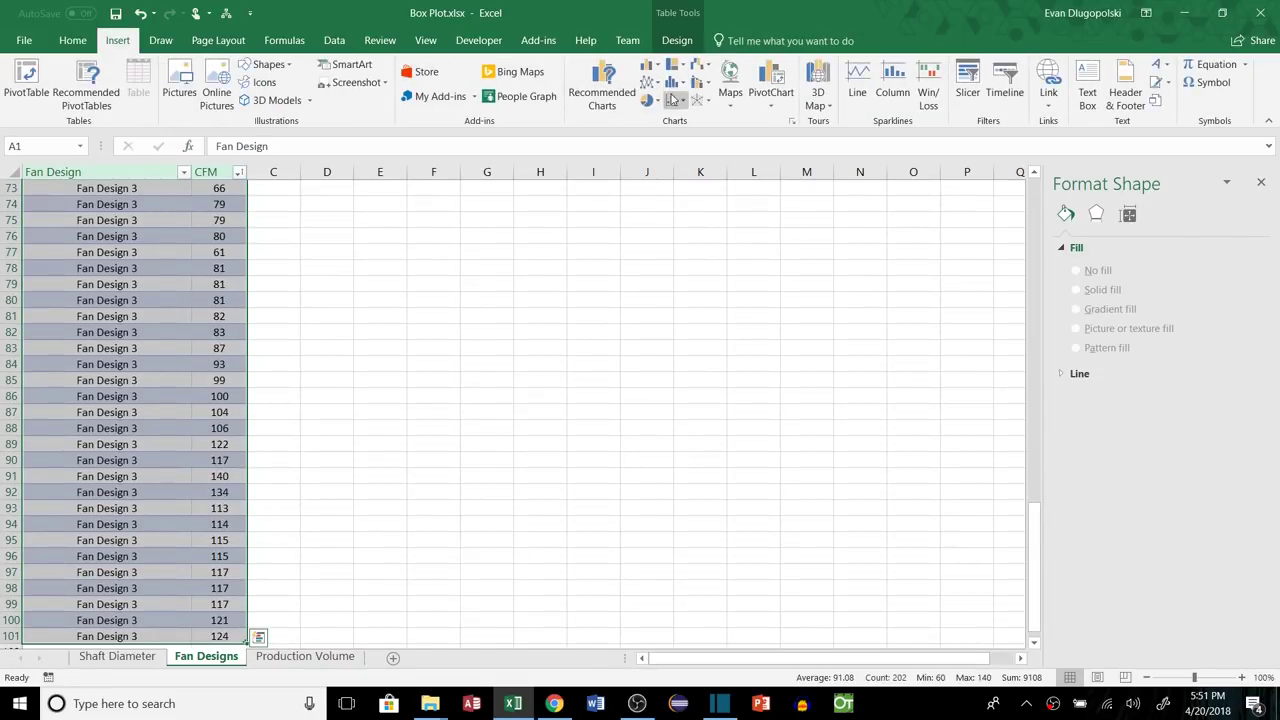
click(675, 82)
click(688, 180)
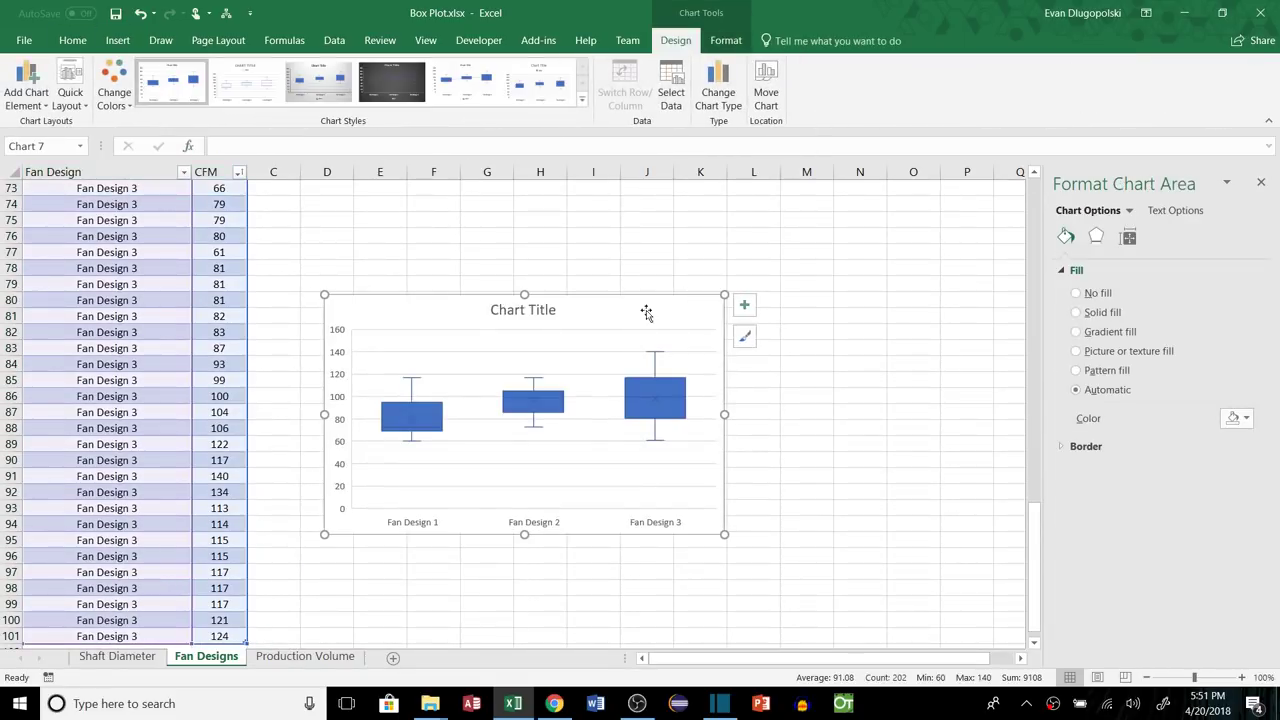
click(806, 284)
scroll(700, 370, down, 1)
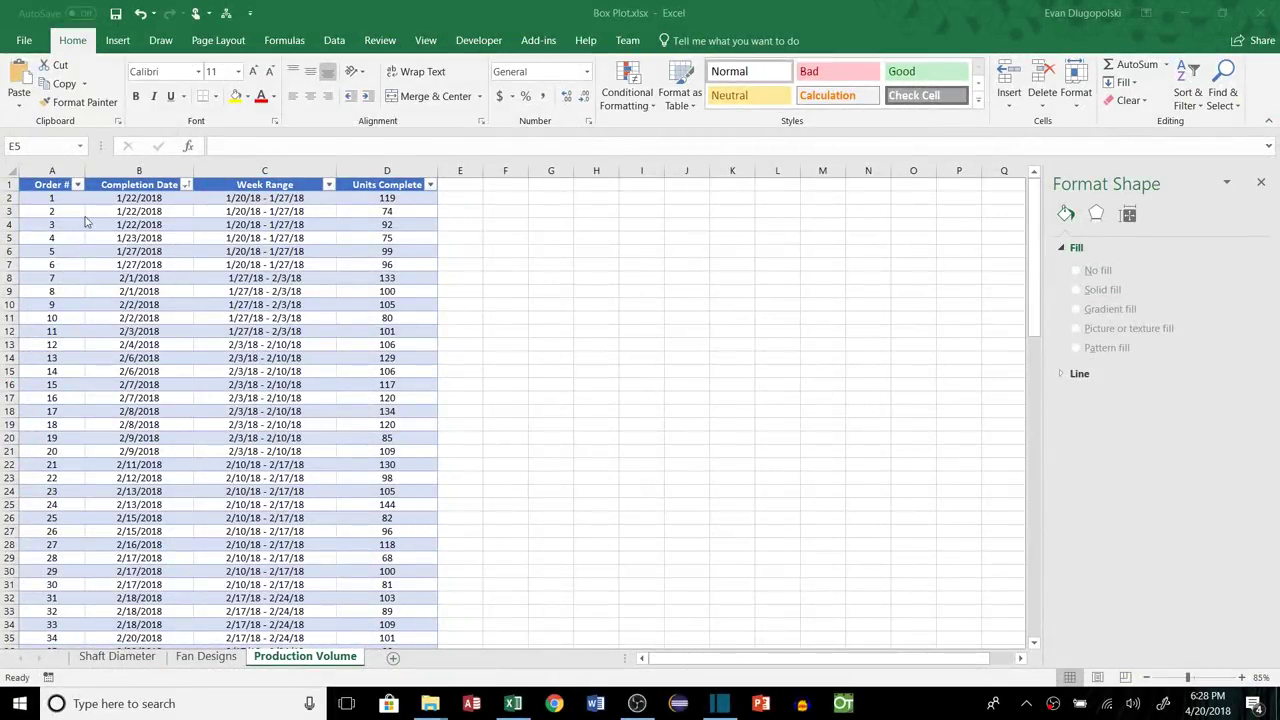
Examine the order numbers, completion dates, week range formula and units complete in the first rows of the Production Volume table.
drag(57, 200, 390, 224)
click(72, 201)
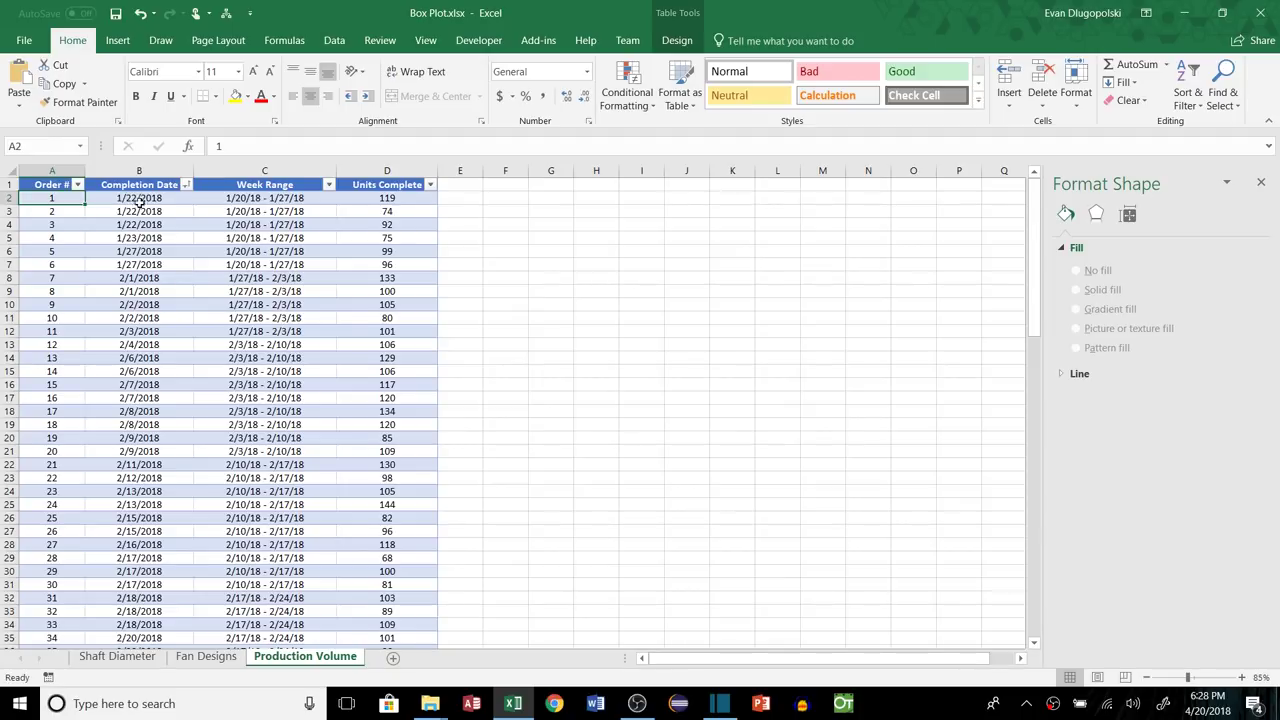
click(232, 200)
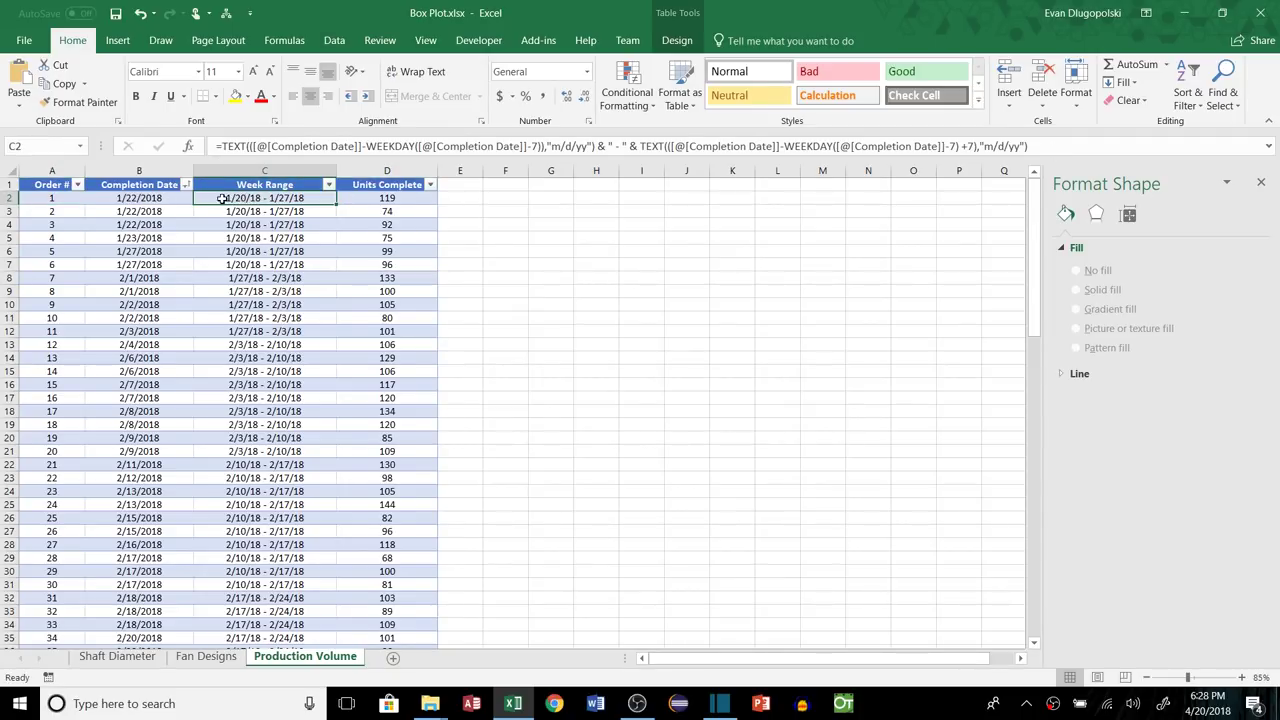
click(146, 197)
drag(245, 197, 251, 279)
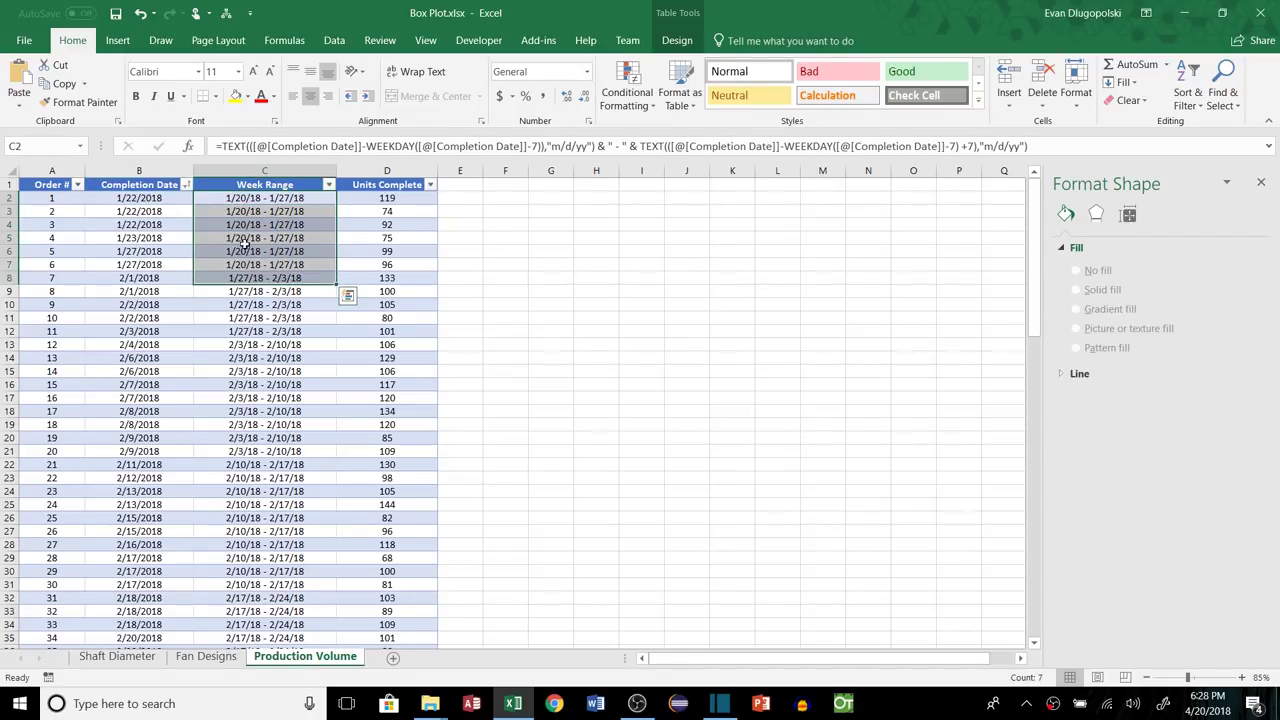
click(357, 237)
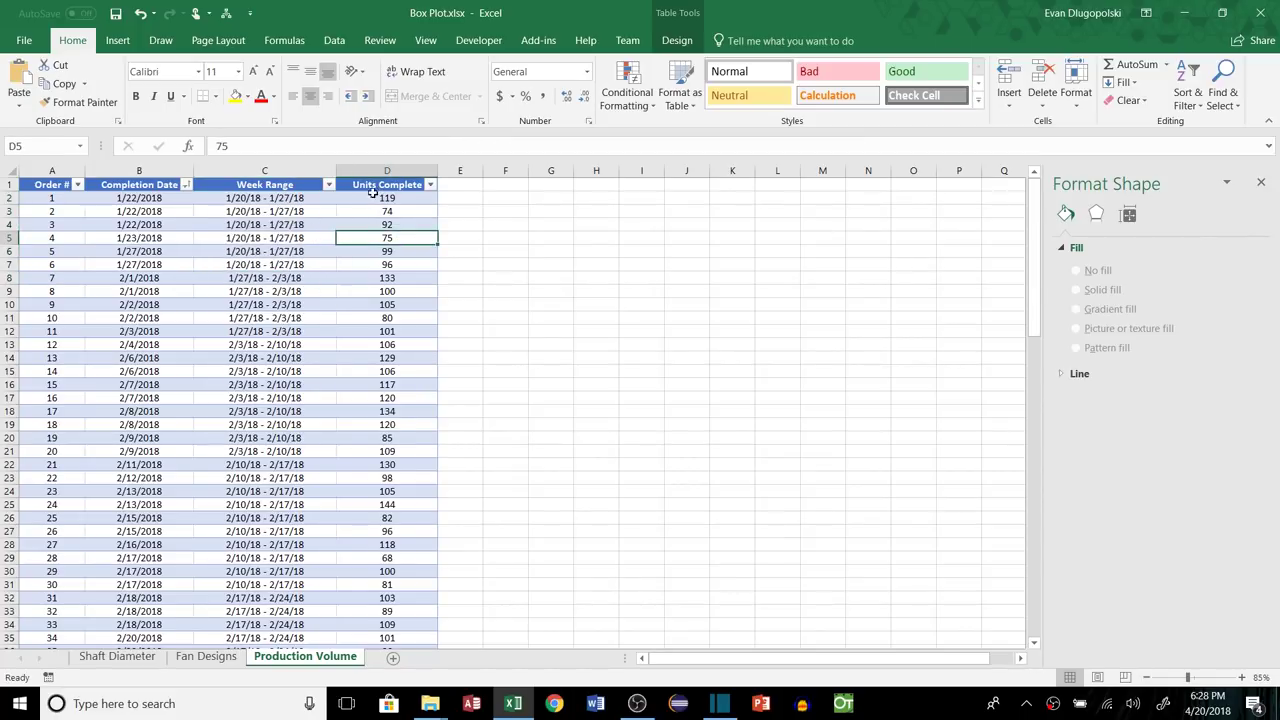
drag(248, 198, 335, 262)
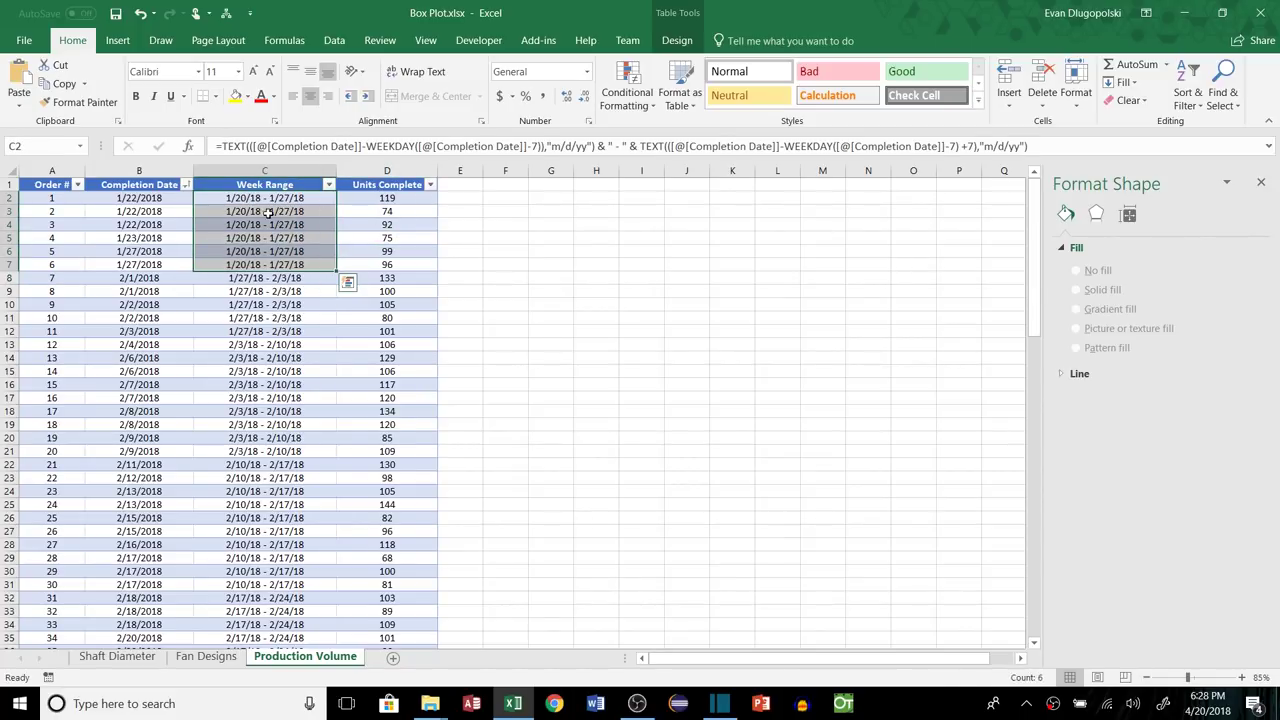
click(388, 199)
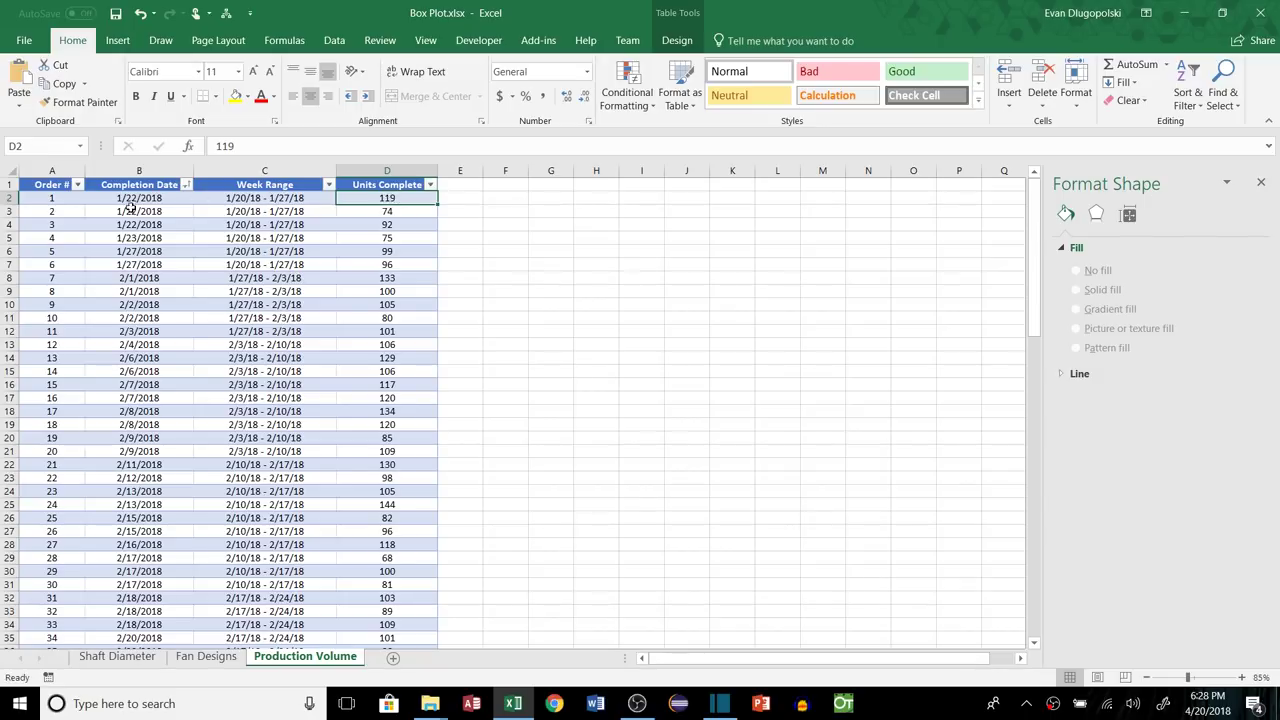
drag(60, 198, 380, 199)
click(389, 225)
click(594, 250)
drag(54, 185, 162, 211)
click(297, 226)
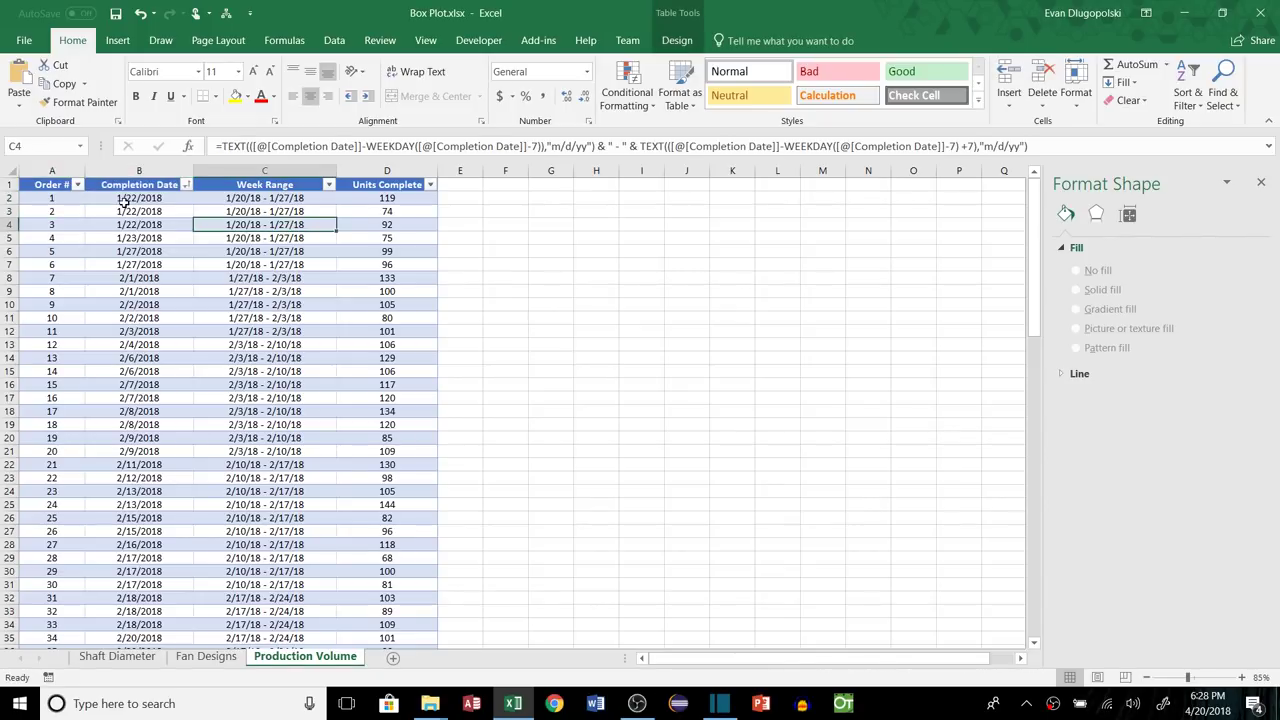
click(124, 200)
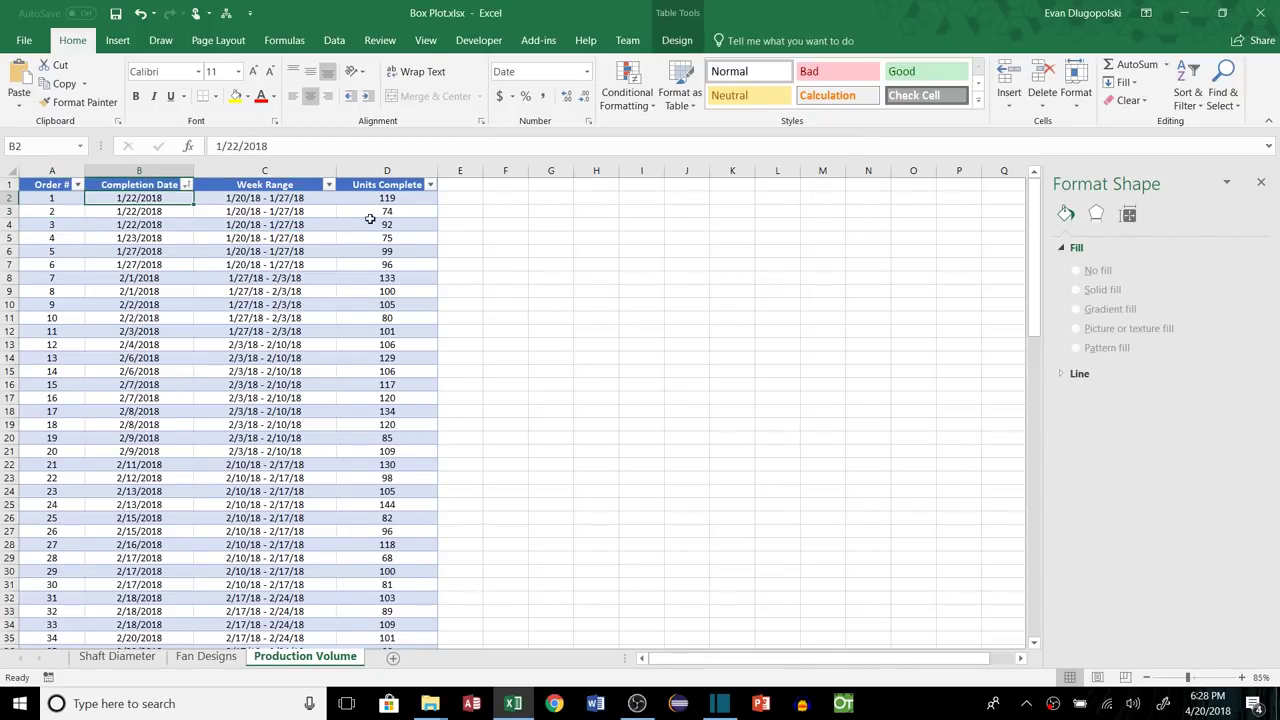
Create a PivotTable on a new worksheet from the production table, with Completion Date as rows and Units Complete as values.
drag(46, 185, 406, 220)
key(ctrl+shift+Down)
click(117, 40)
click(26, 80)
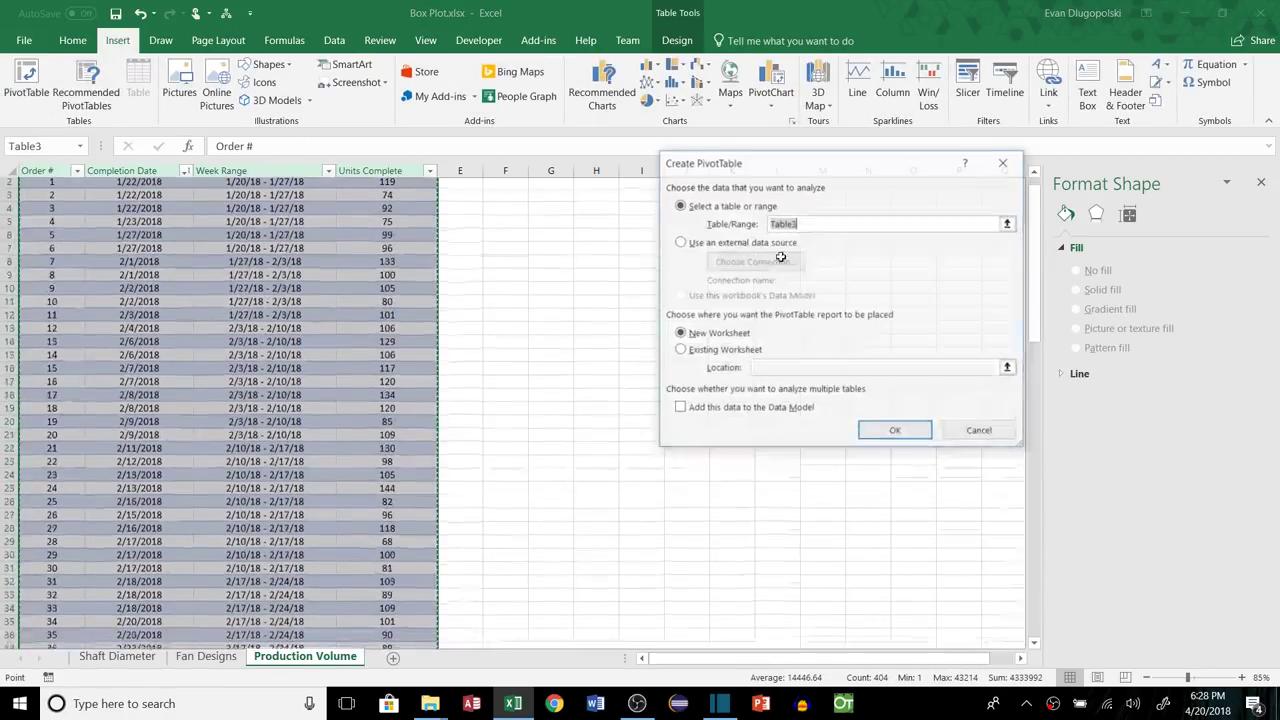
click(895, 430)
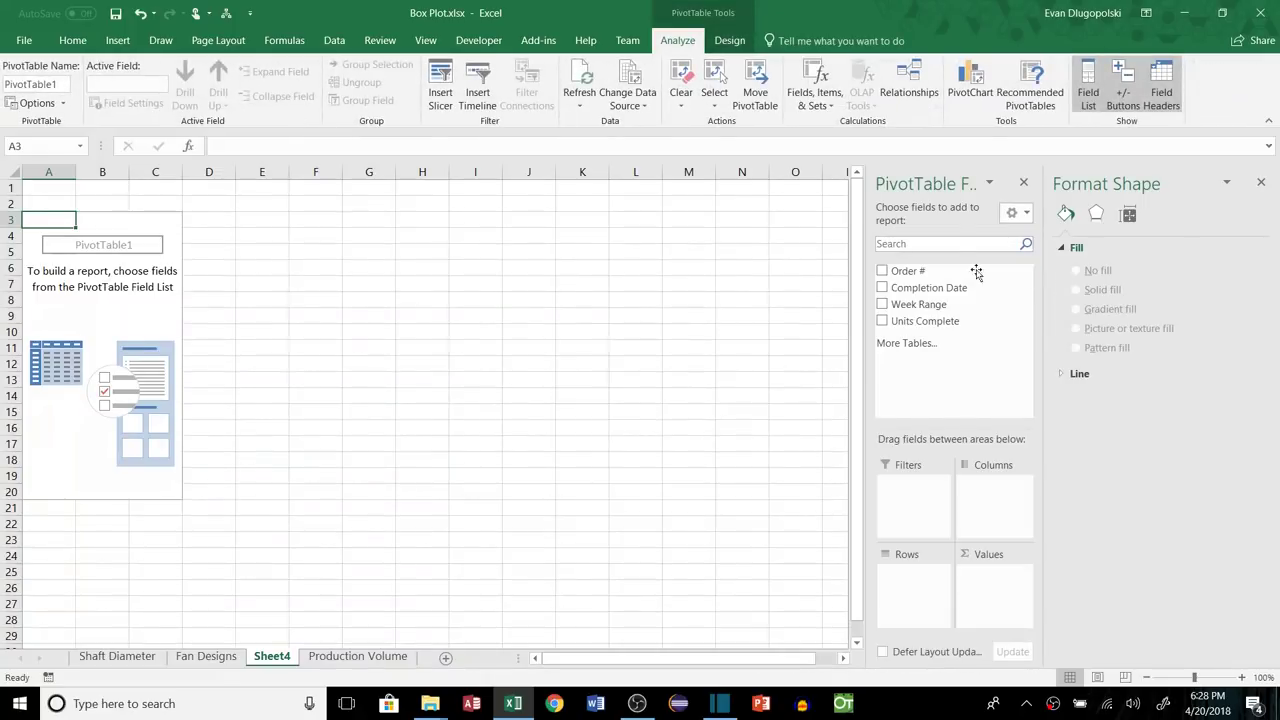
drag(928, 288, 919, 594)
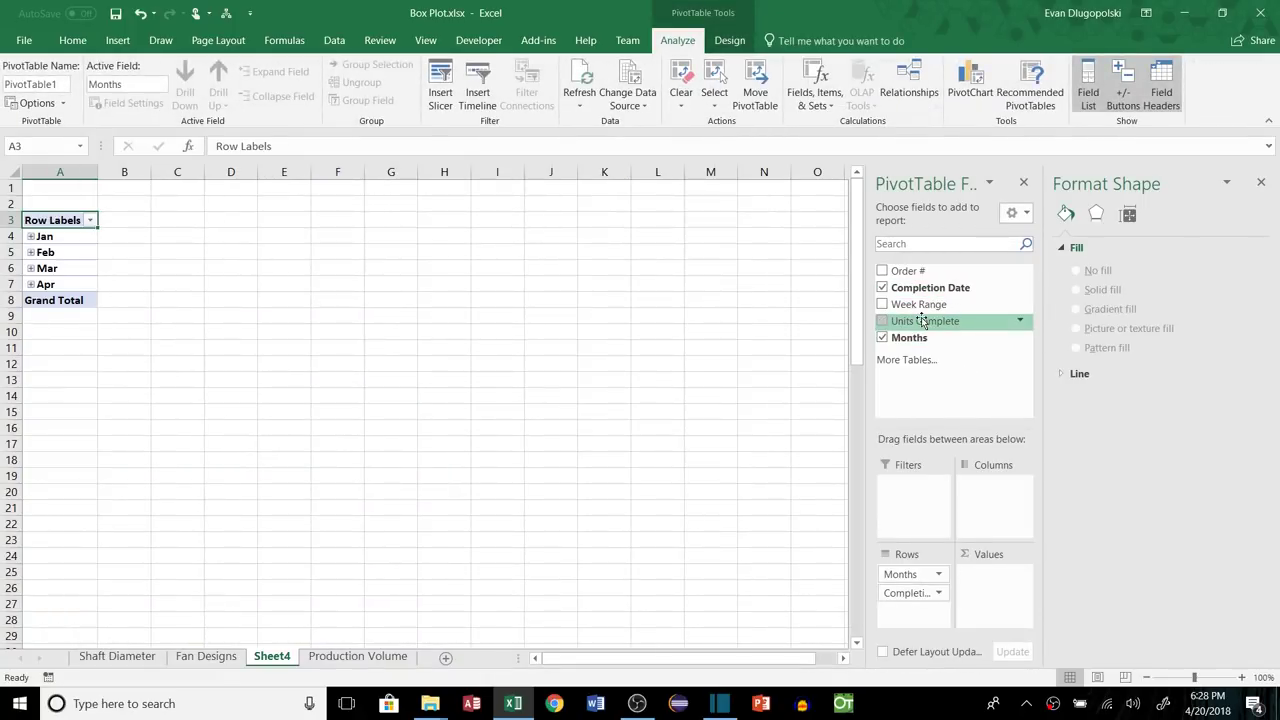
drag(925, 321, 990, 595)
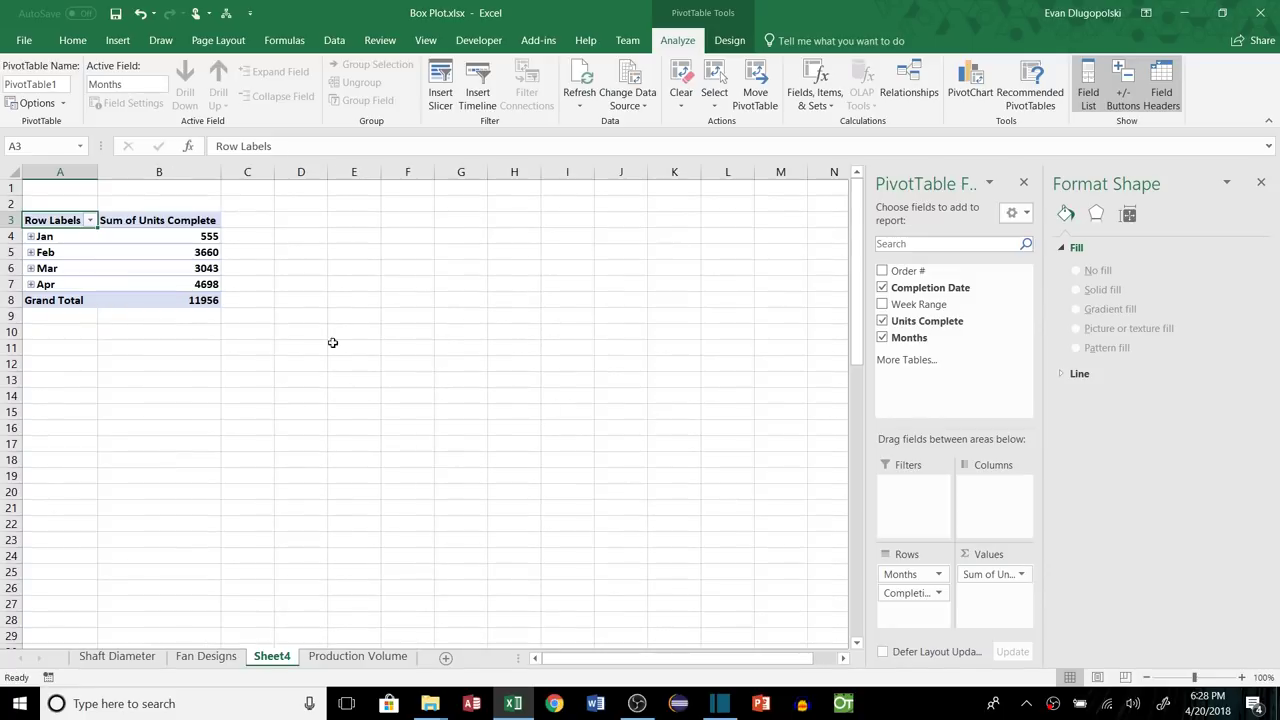
Group the PivotTable's completion dates by days only, with 7 days per group.
click(38, 238)
right_click(48, 238)
click(110, 398)
click(40, 412)
click(45, 423)
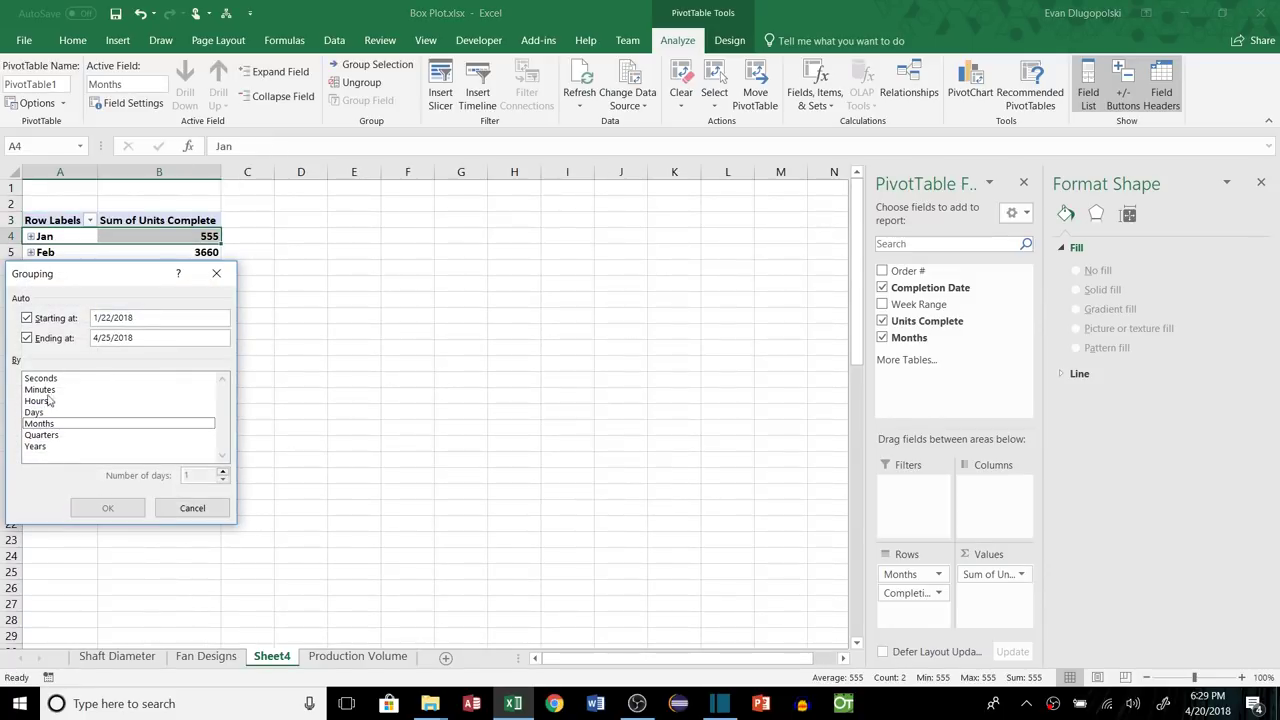
click(40, 412)
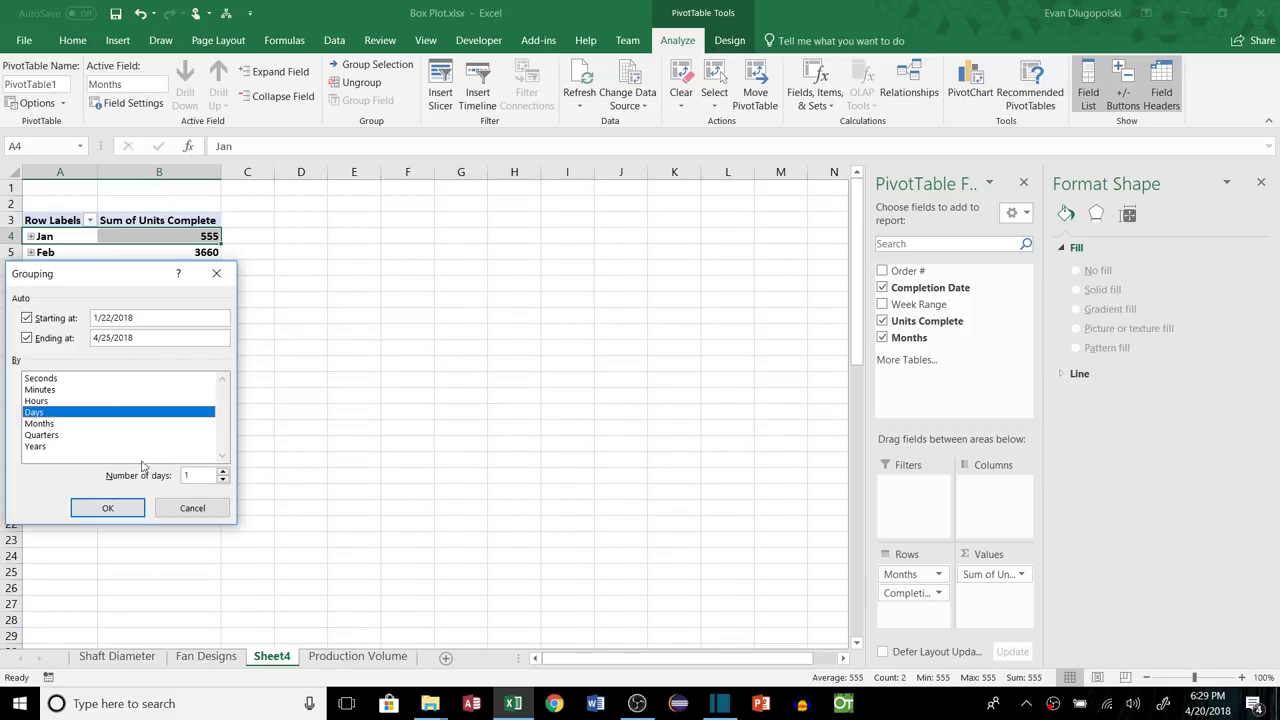
text(7)
click(107, 508)
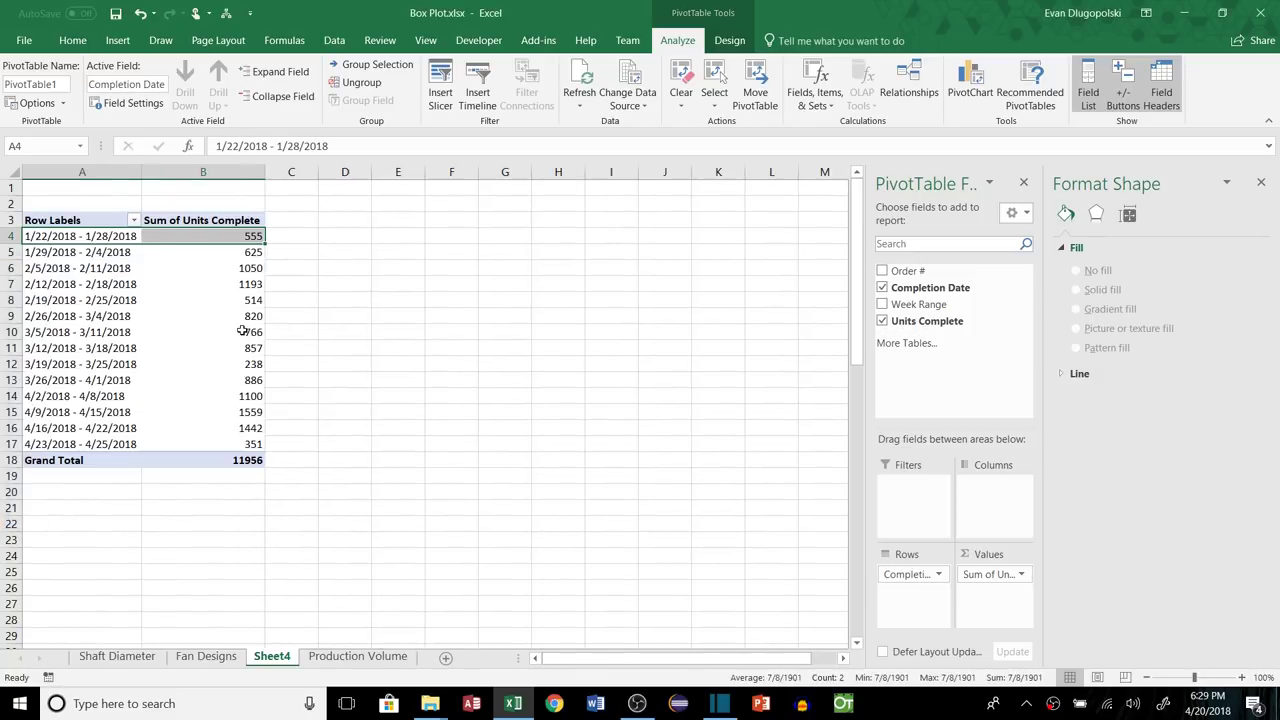
Change the Units Complete value field in the PivotTable to summarise by Average.
click(320, 316)
click(120, 238)
drag(134, 246, 225, 445)
click(414, 371)
click(230, 237)
click(200, 214)
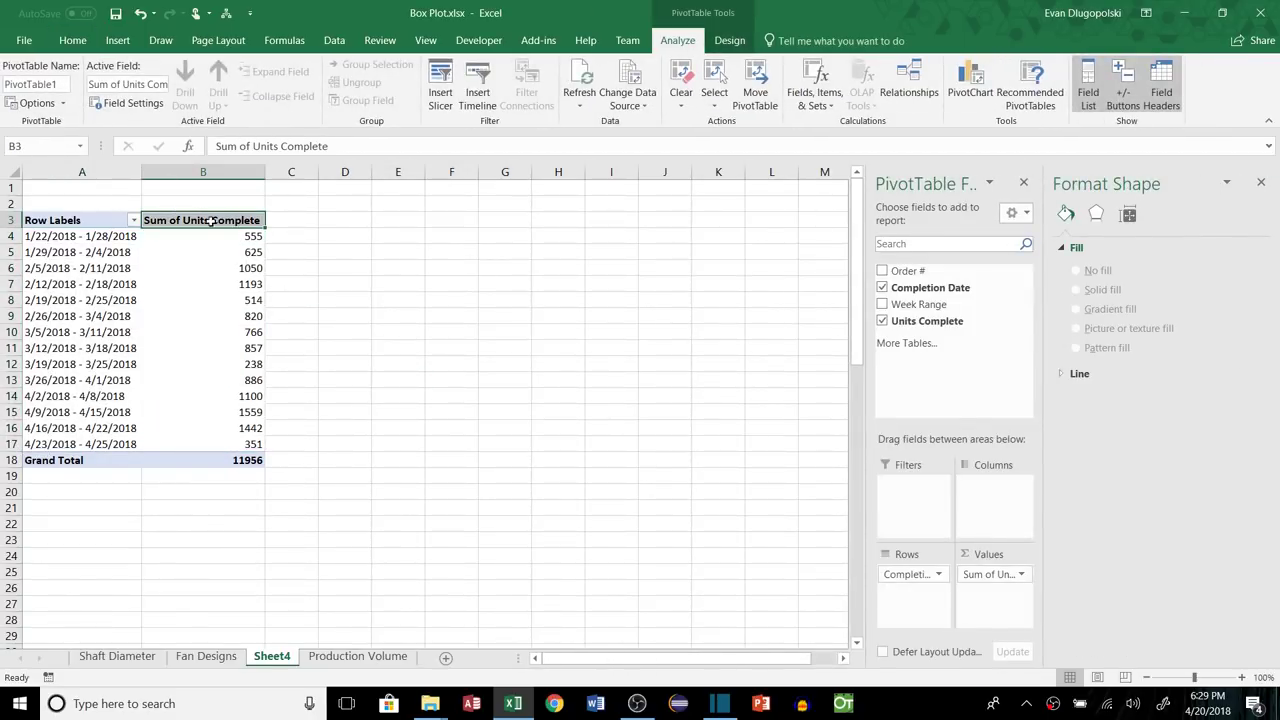
click(1000, 575)
click(965, 552)
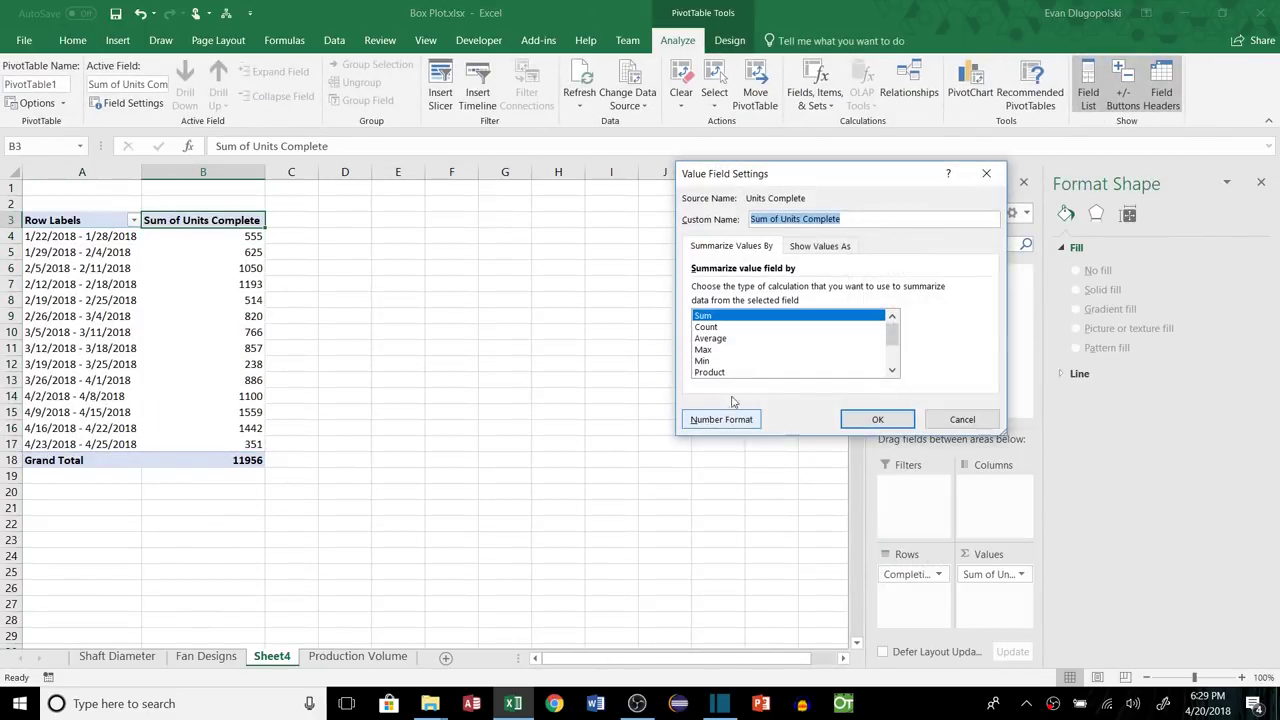
click(710, 338)
click(877, 419)
click(300, 300)
Insert a line PivotChart of the weekly average units complete from the PivotTable rows, headers included and grand total excluded.
drag(60, 220, 220, 444)
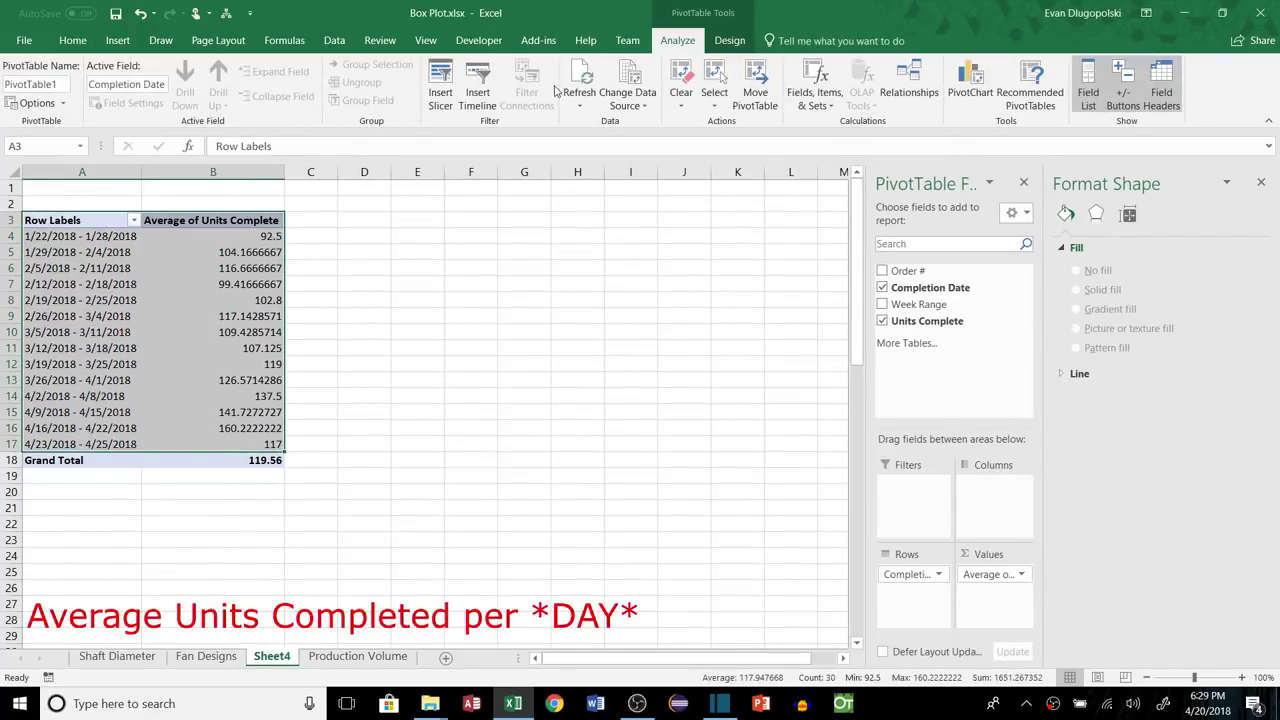
click(970, 80)
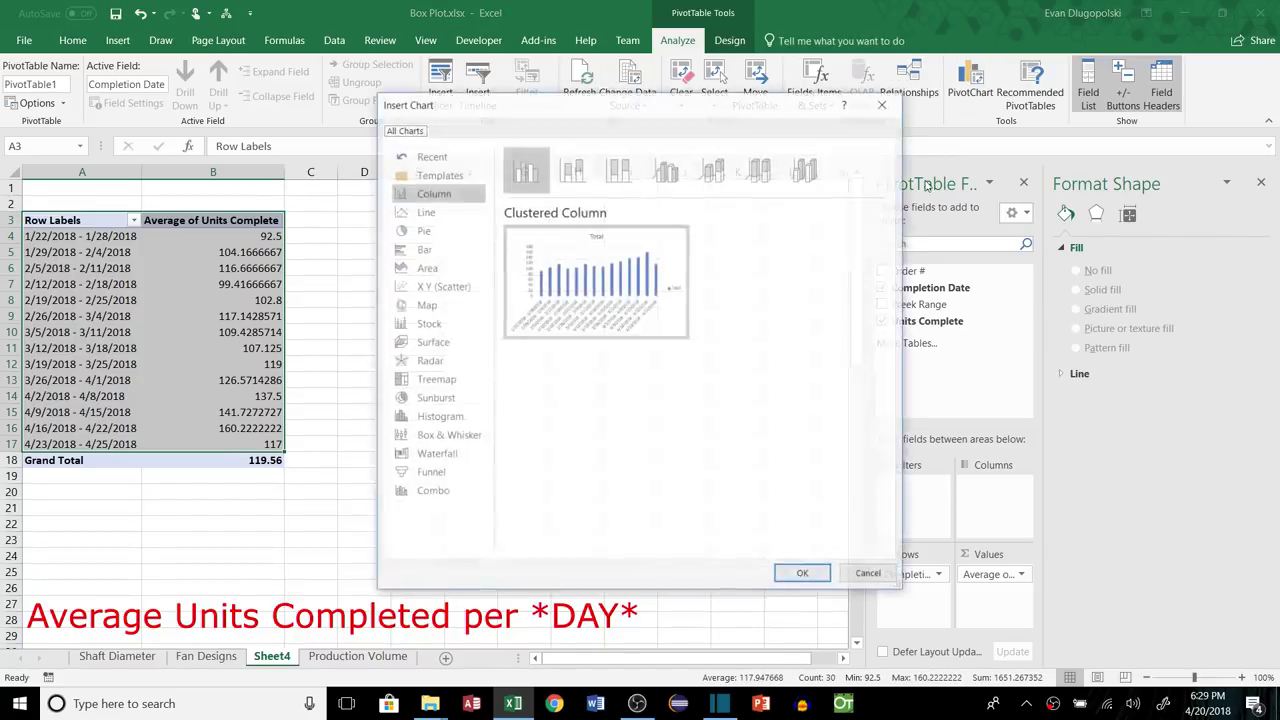
click(428, 211)
click(806, 573)
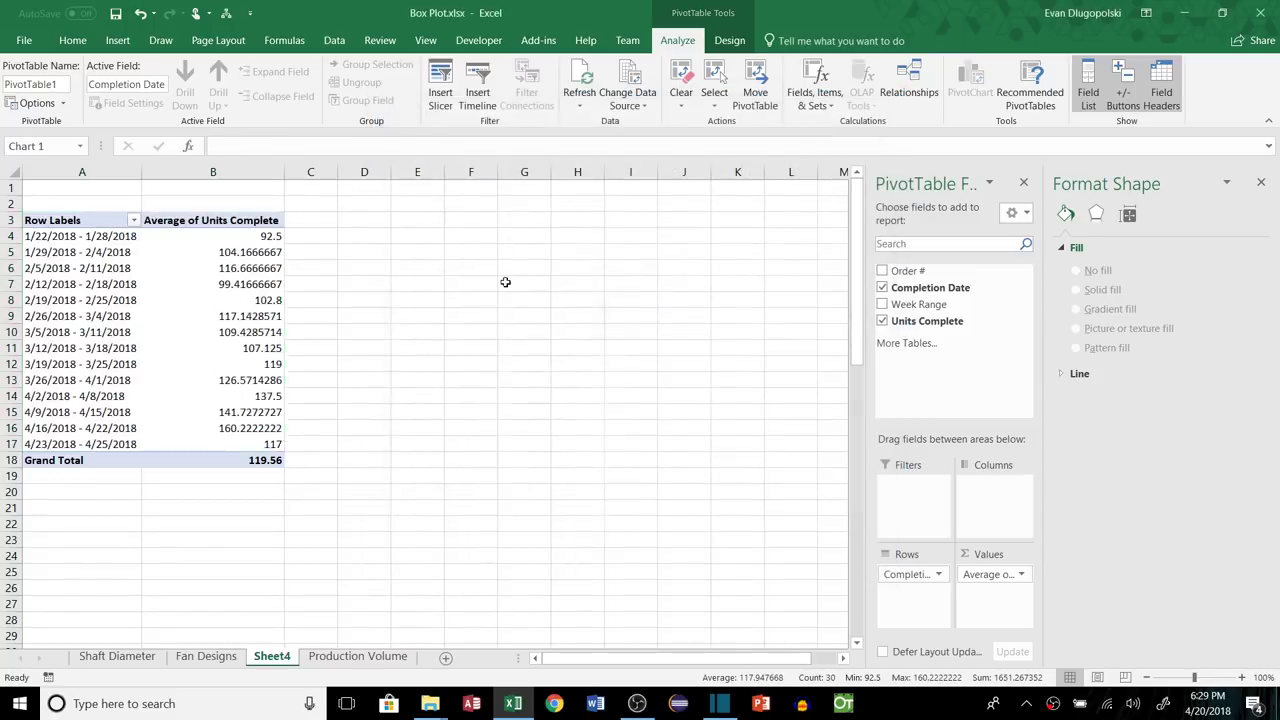
Enlarge the line PivotChart to about 4.17 by 6.78 inches, reposition it over the PivotTable, and delete it.
drag(568, 320, 584, 278)
drag(652, 372, 794, 372)
drag(523, 491, 523, 585)
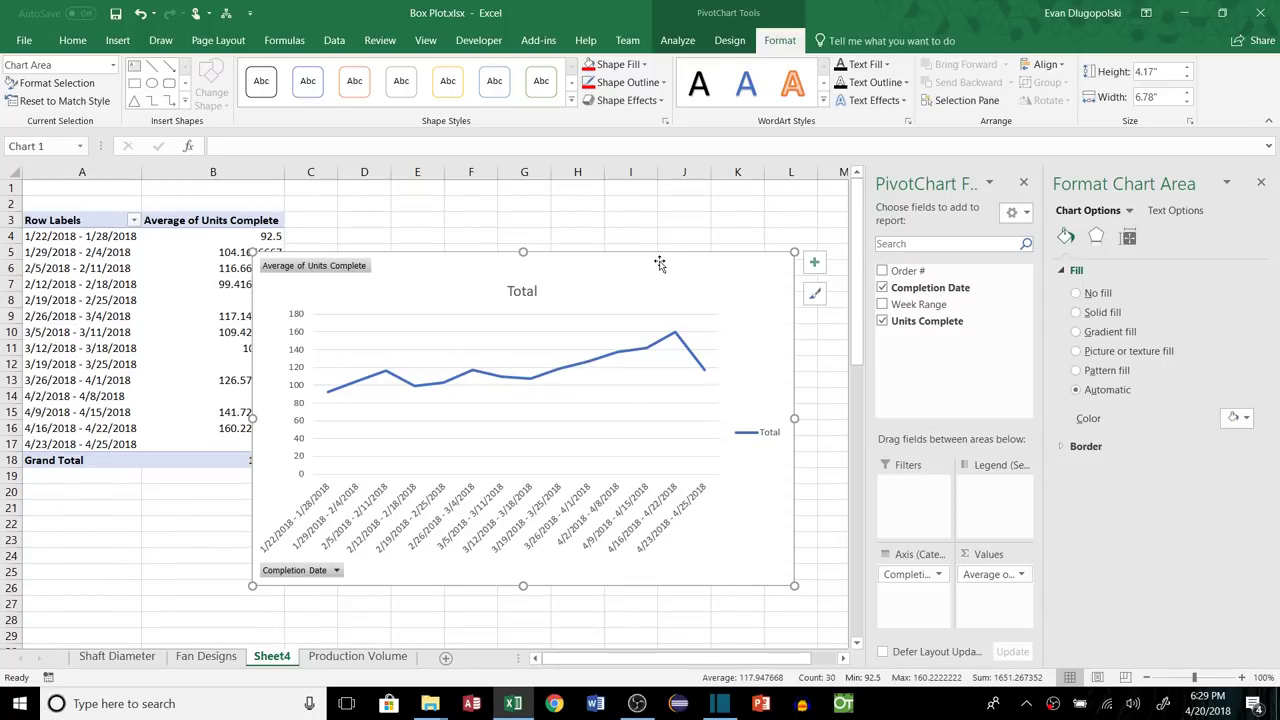
drag(660, 263, 561, 234)
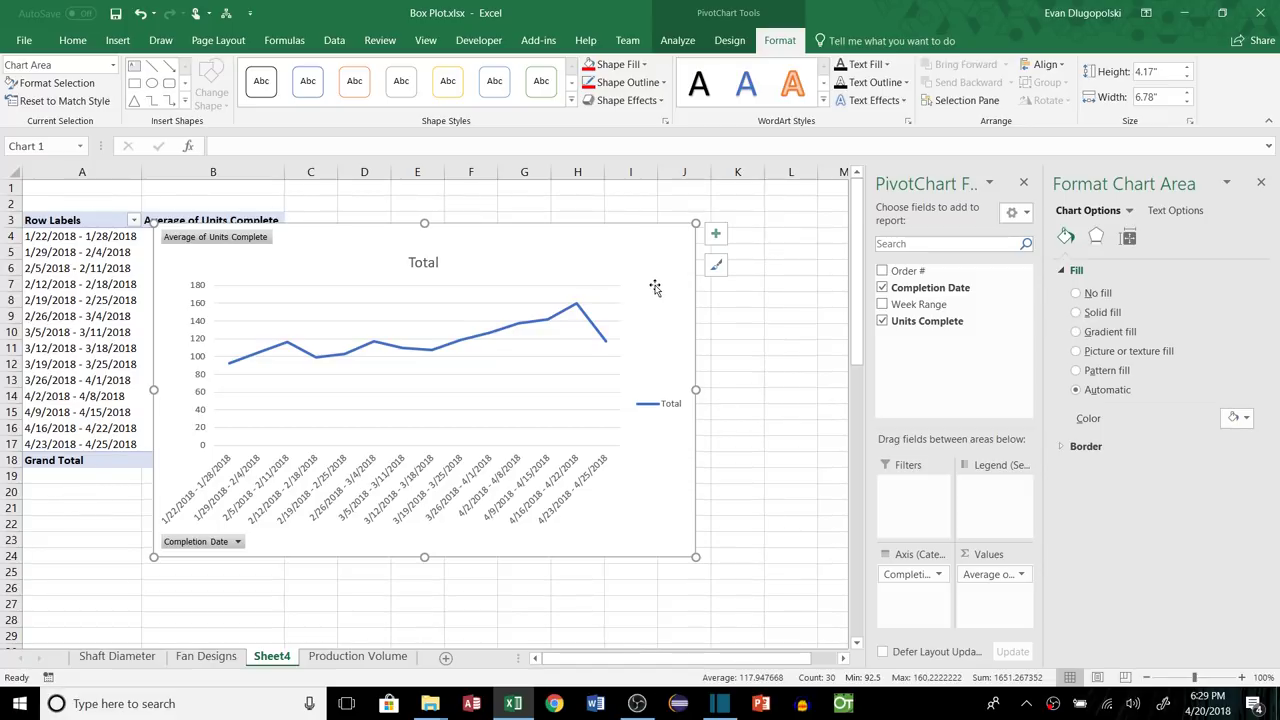
key(Delete)
Examine the Week Range formula and Units Complete values in the first rows of the Production Volume sheet.
click(357, 656)
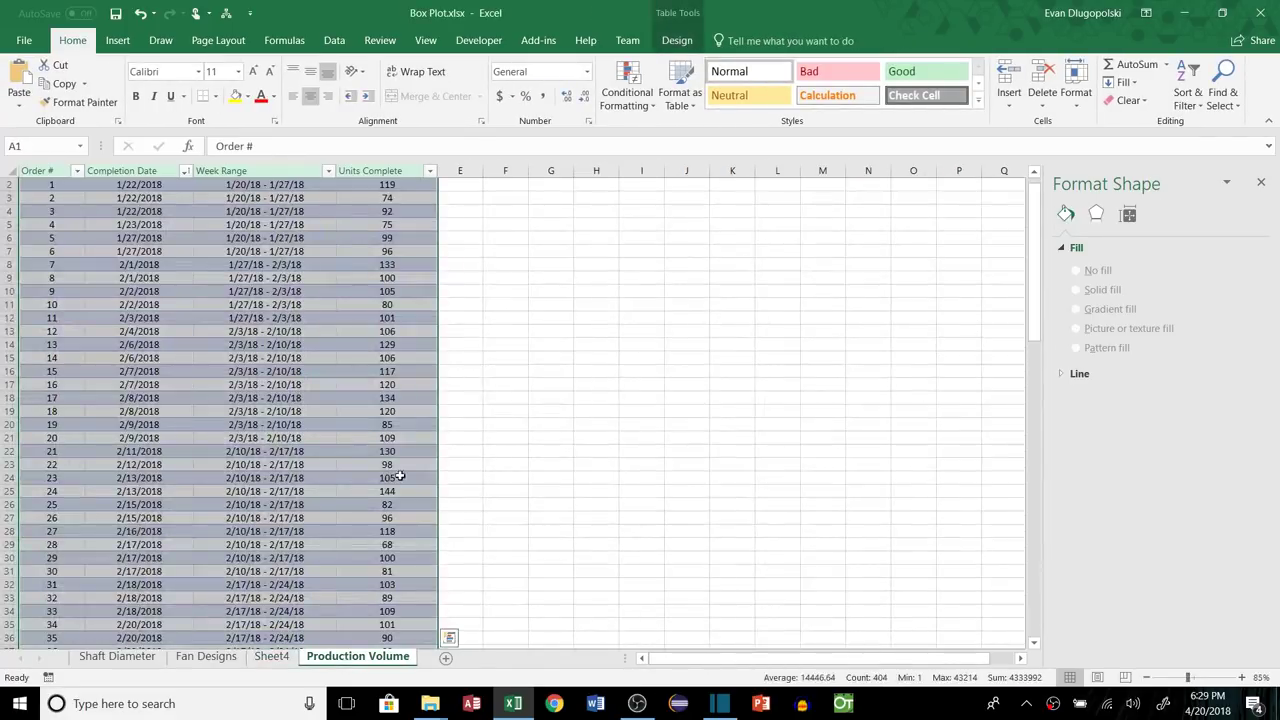
click(526, 373)
scroll(429, 380, up, 1)
click(290, 265)
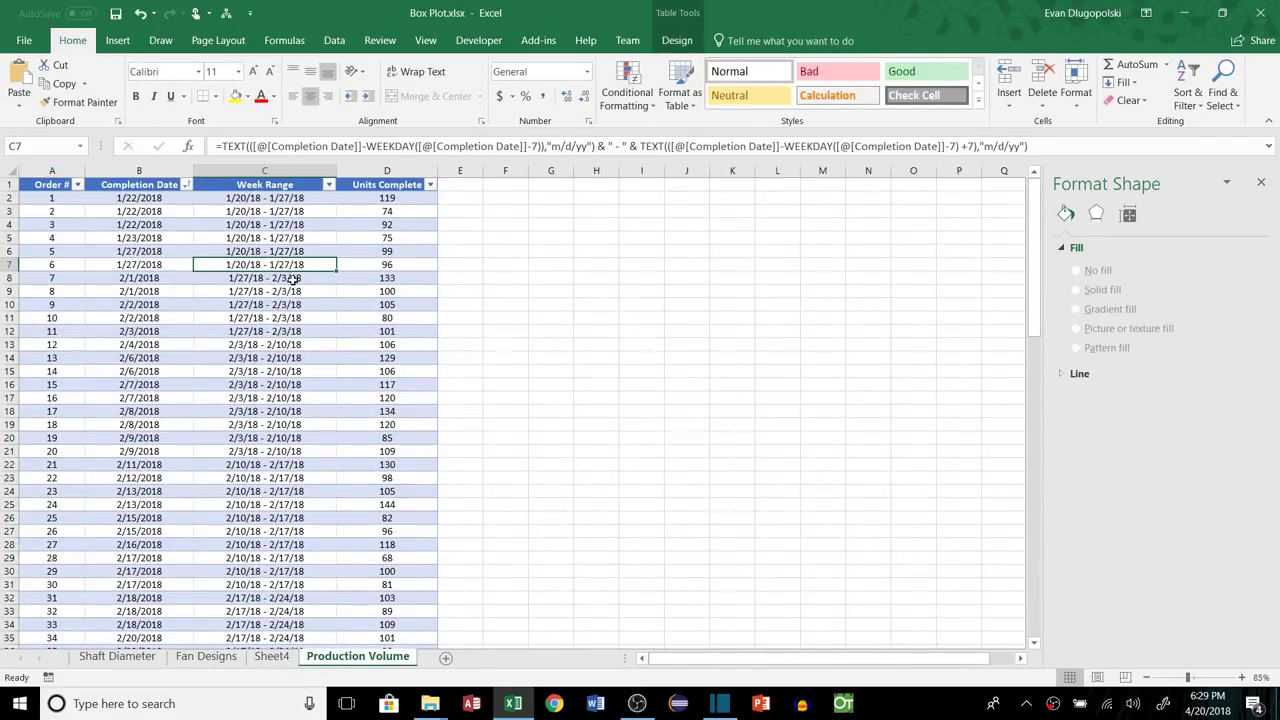
click(406, 209)
click(596, 278)
click(275, 198)
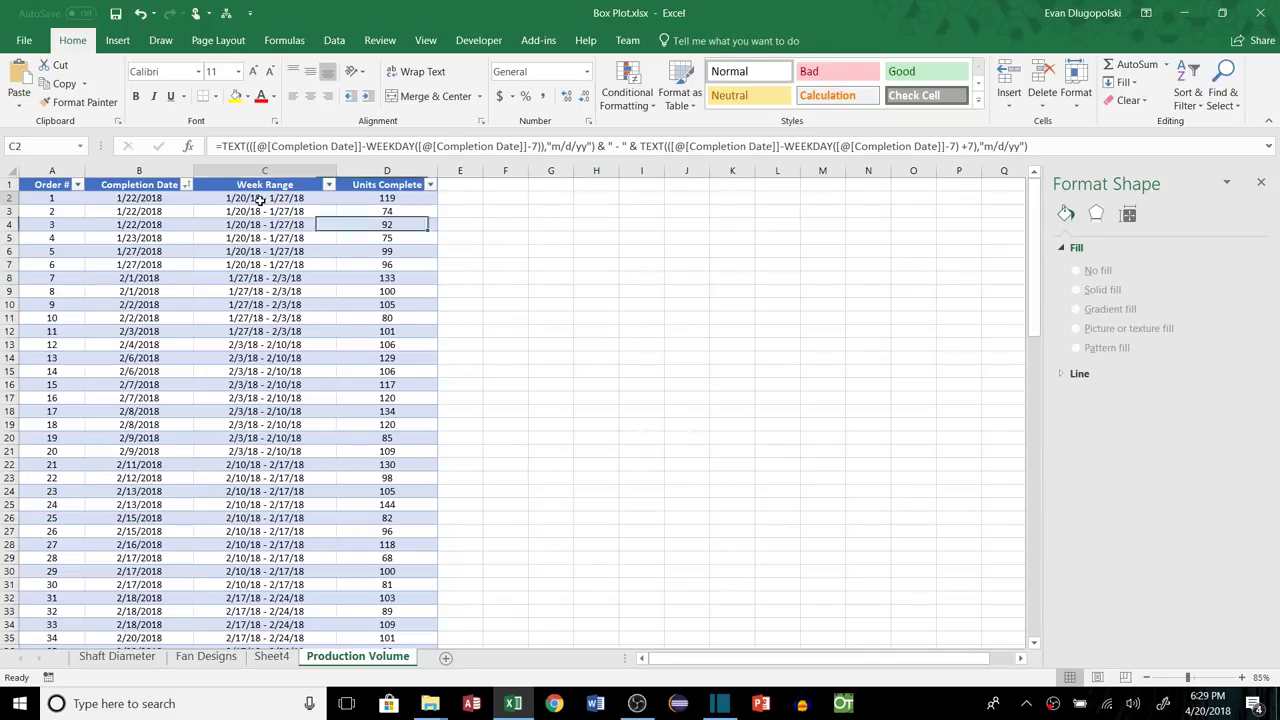
Insert a box and whisker chart from the full Week Range and Units Complete columns, headers included.
drag(262, 186, 404, 213)
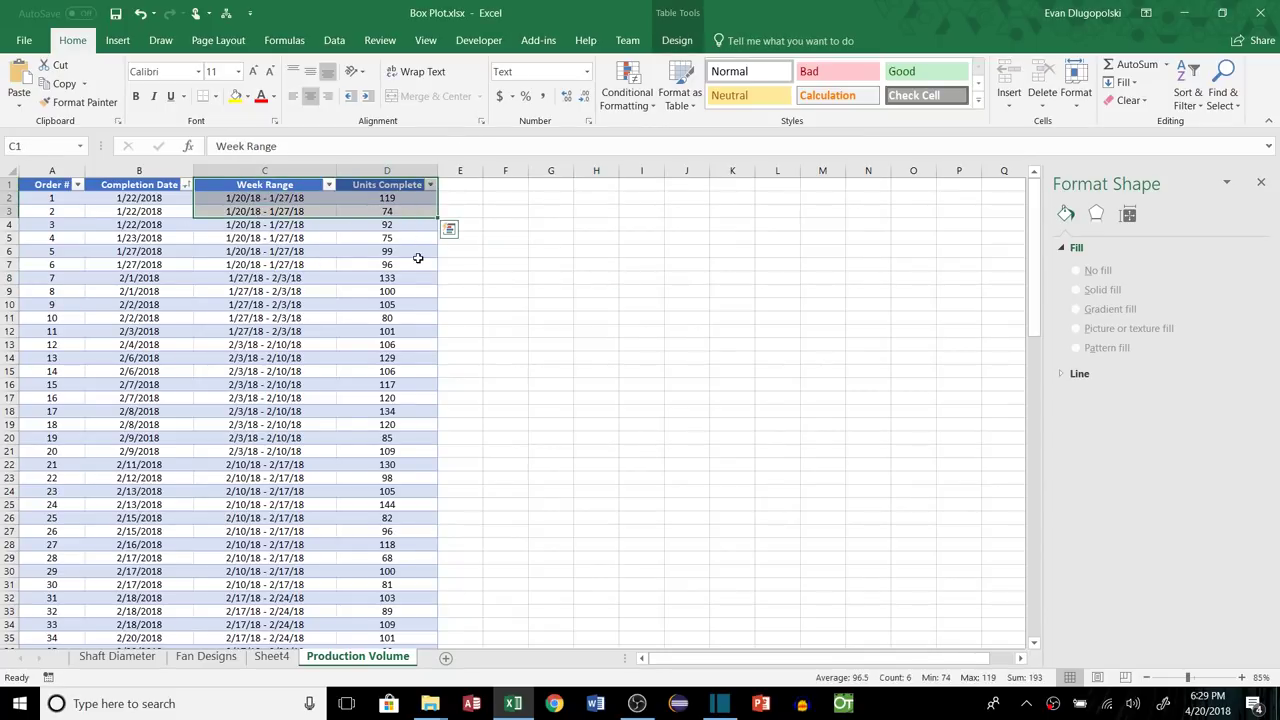
key(ctrl+shift+Down)
scroll(540, 506, up, 20)
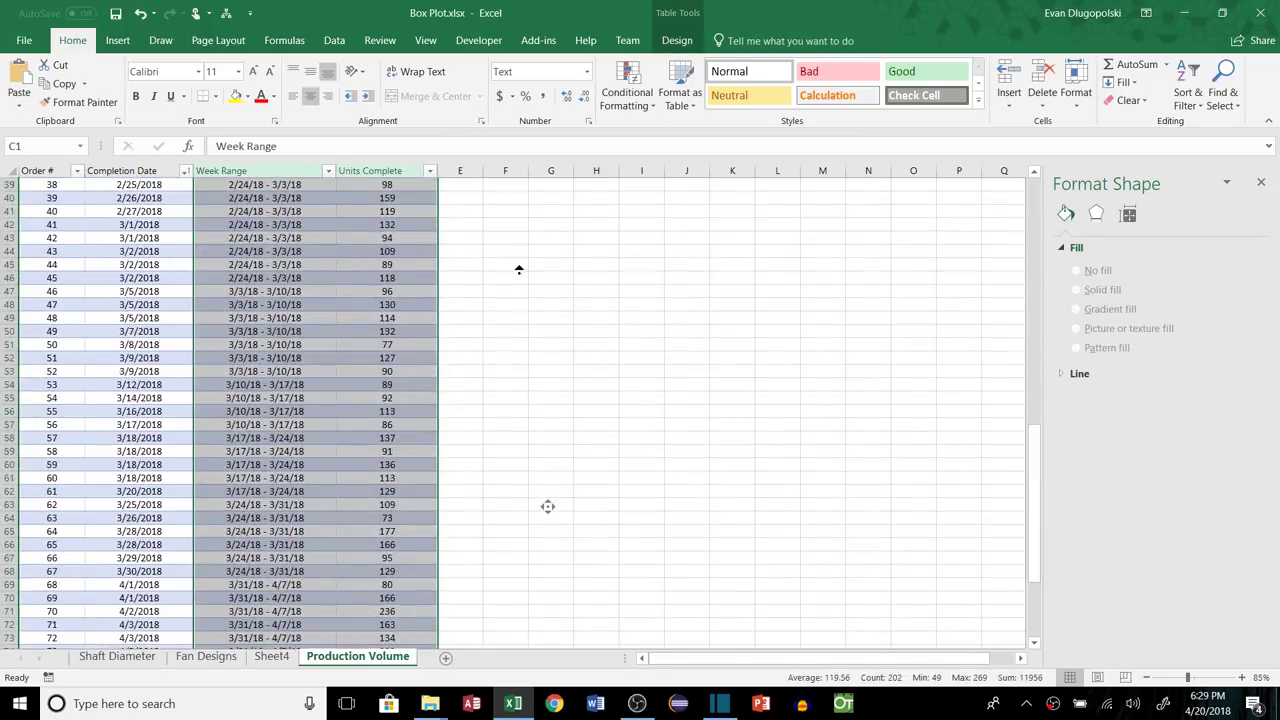
click(117, 40)
click(676, 83)
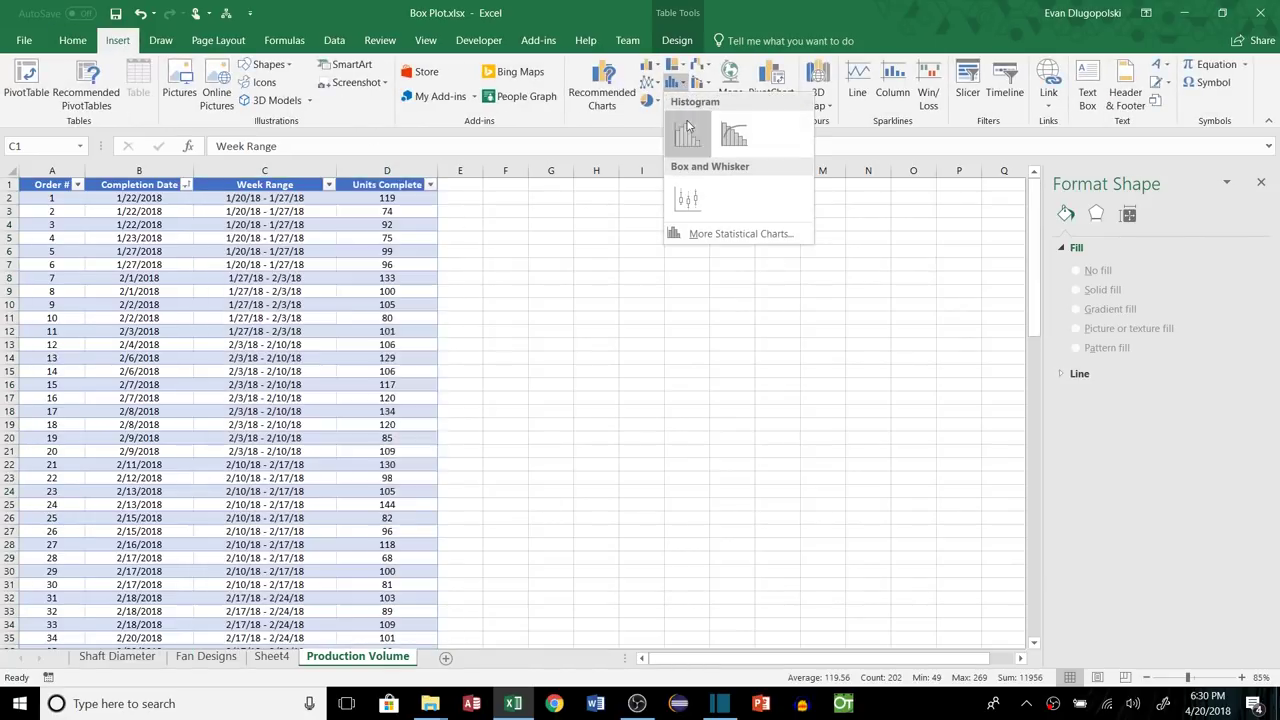
click(688, 198)
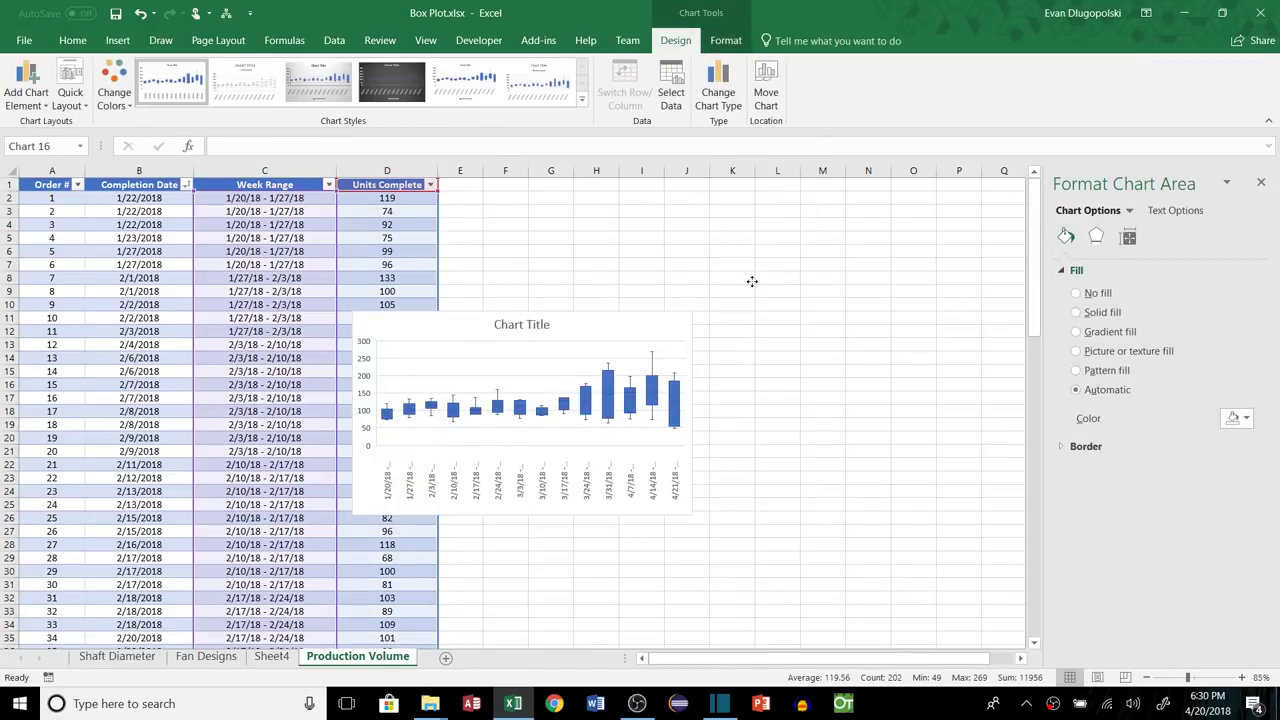
Place the box and whisker chart beside the table, enlarge it to span about columns E to R and rows 3 to 23, and deselect it.
drag(615, 306, 723, 208)
drag(799, 316, 1004, 316)
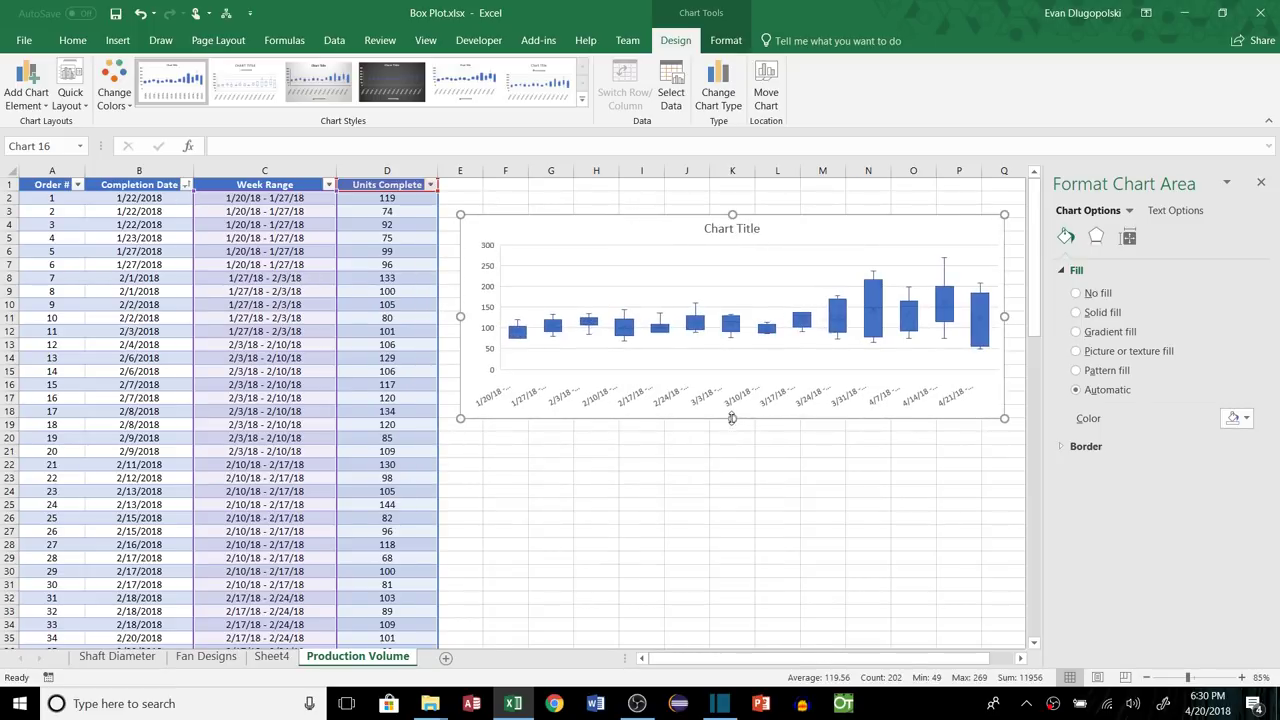
drag(732, 418, 734, 484)
scroll(791, 586, right, 2)
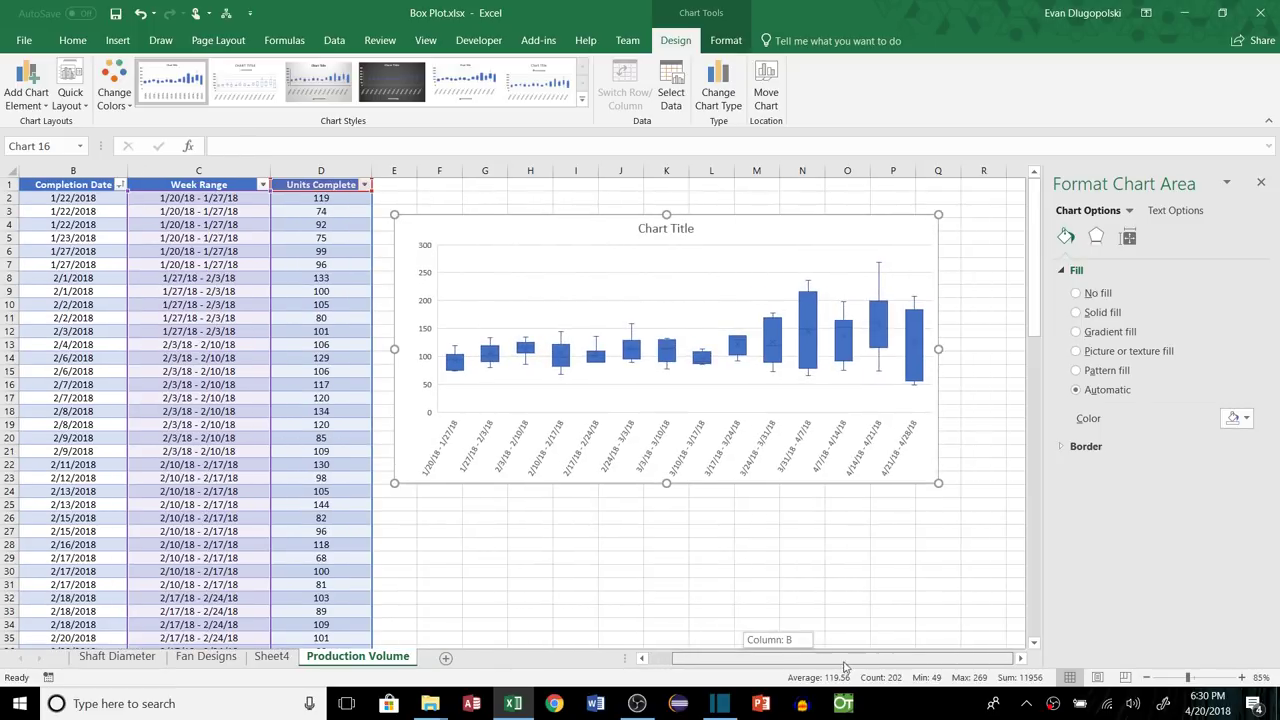
drag(940, 350, 1006, 351)
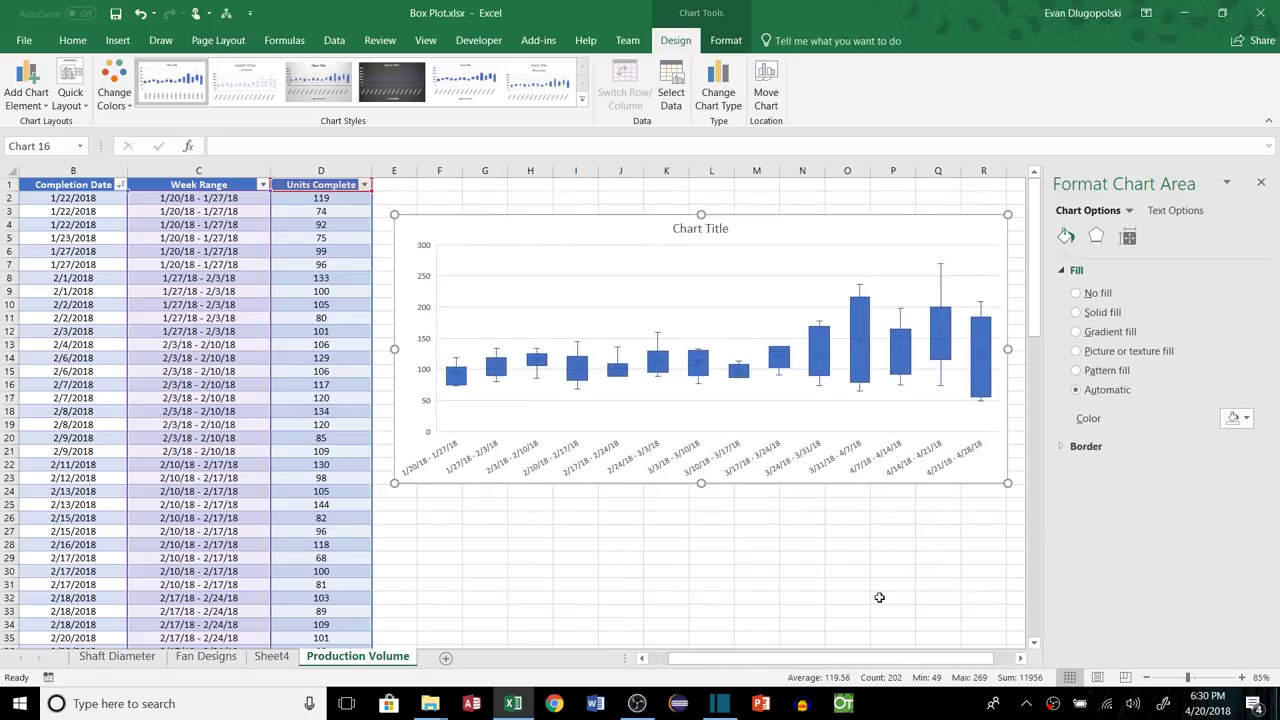
drag(870, 657, 886, 657)
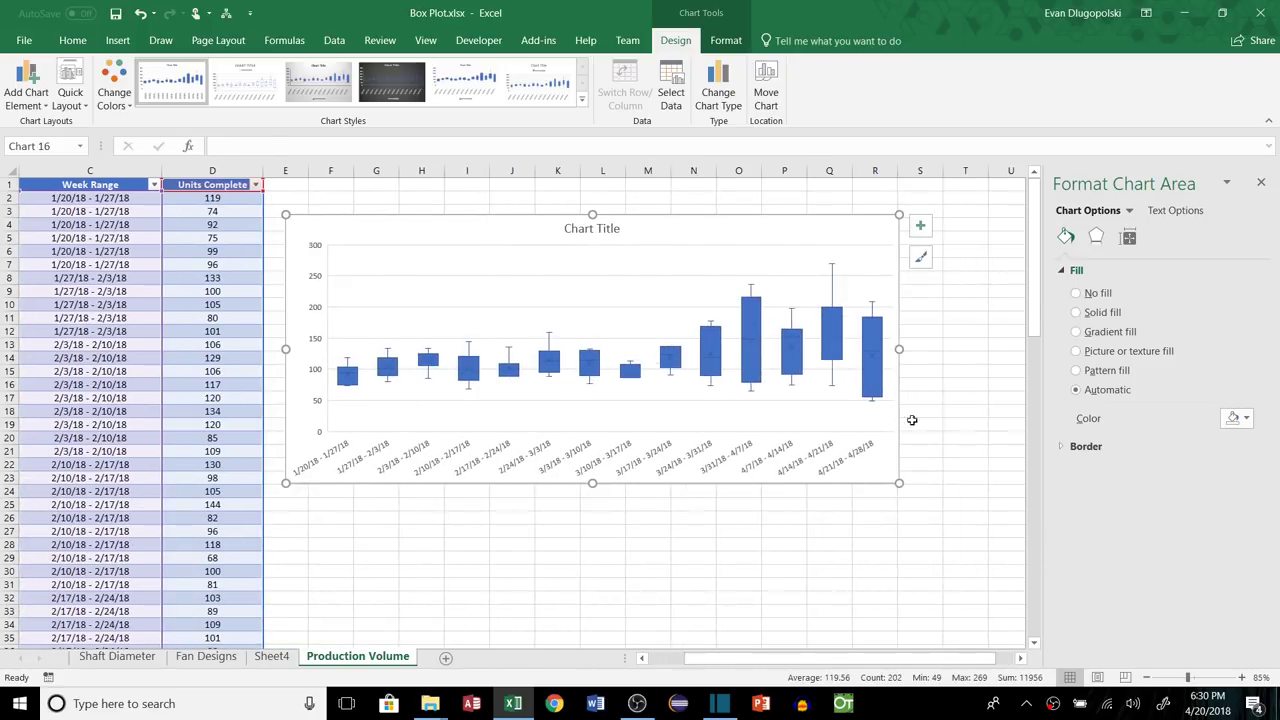
click(645, 539)
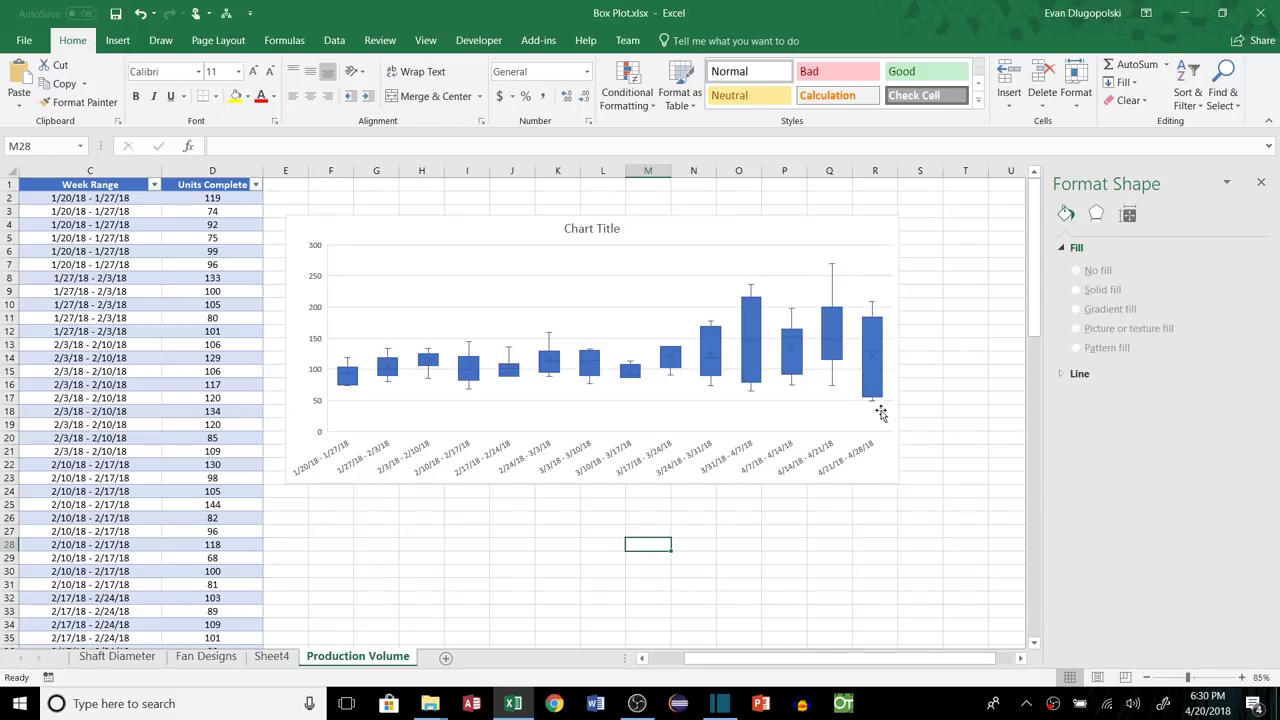
click(723, 507)
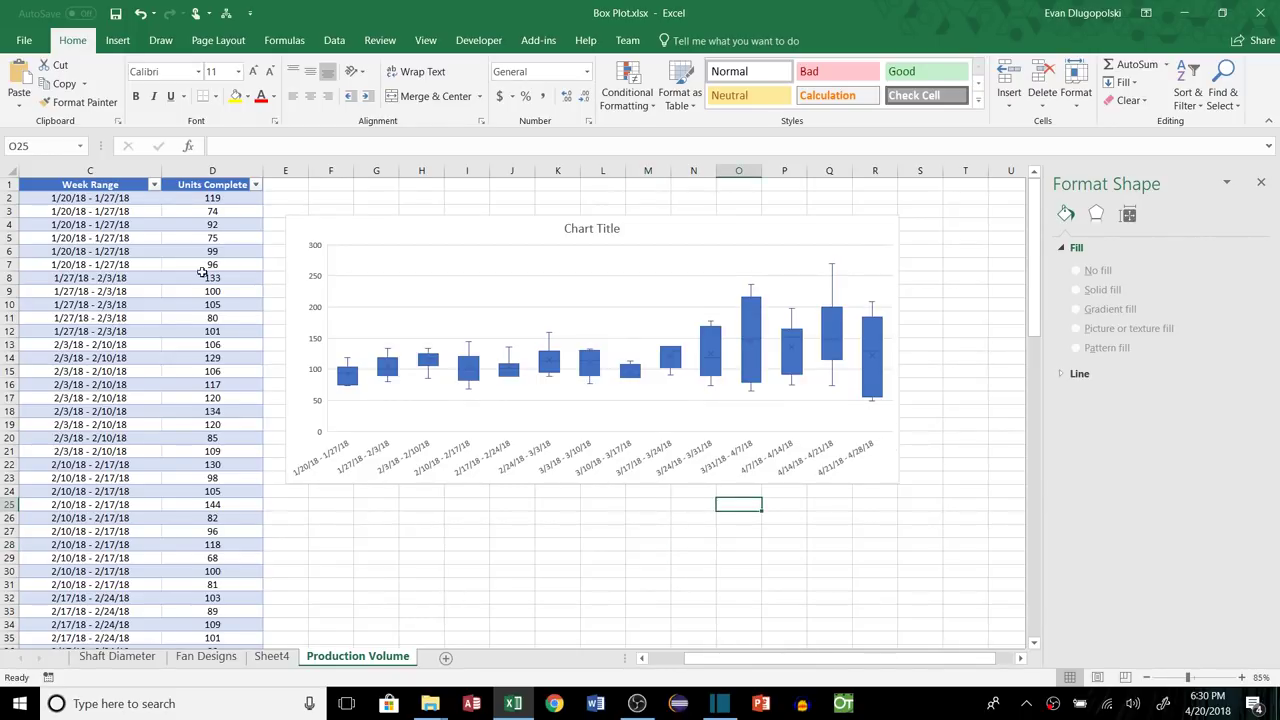
click(213, 197)
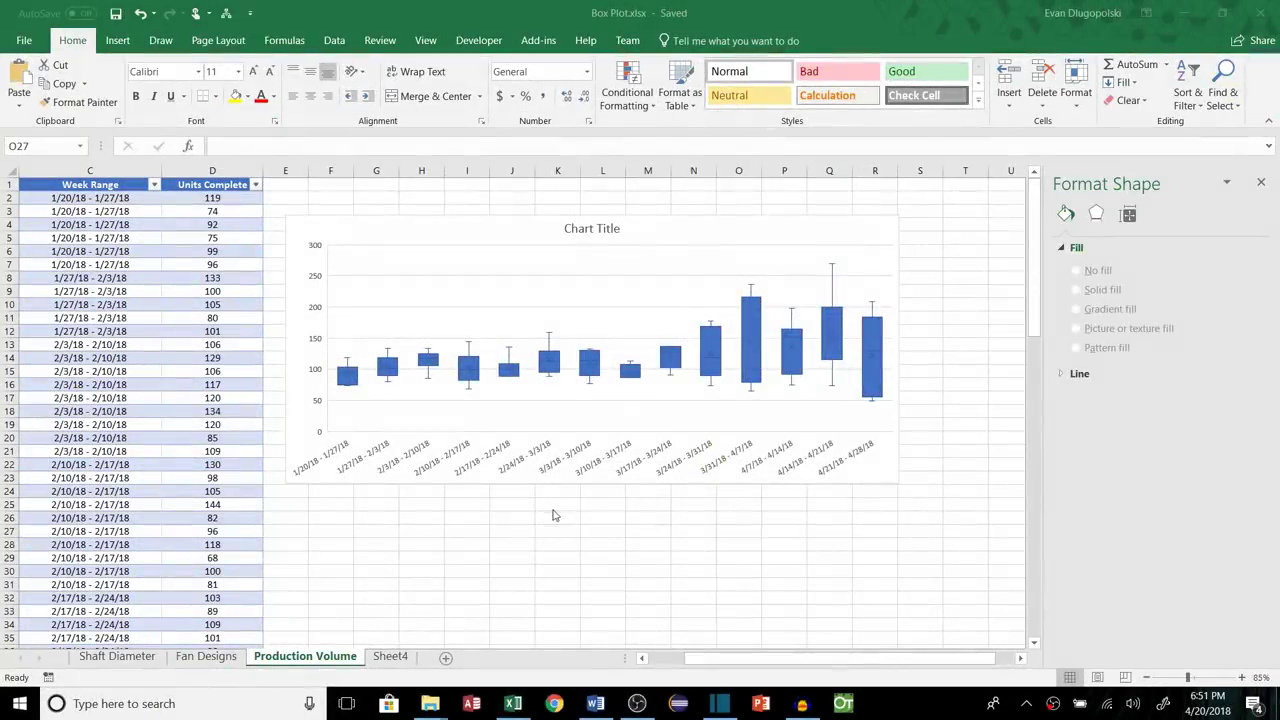
Insert a line PivotChart on Sheet4 from the weekly average units rows, headers included and grand total excluded.
click(390, 656)
drag(100, 220, 230, 444)
click(677, 40)
click(970, 85)
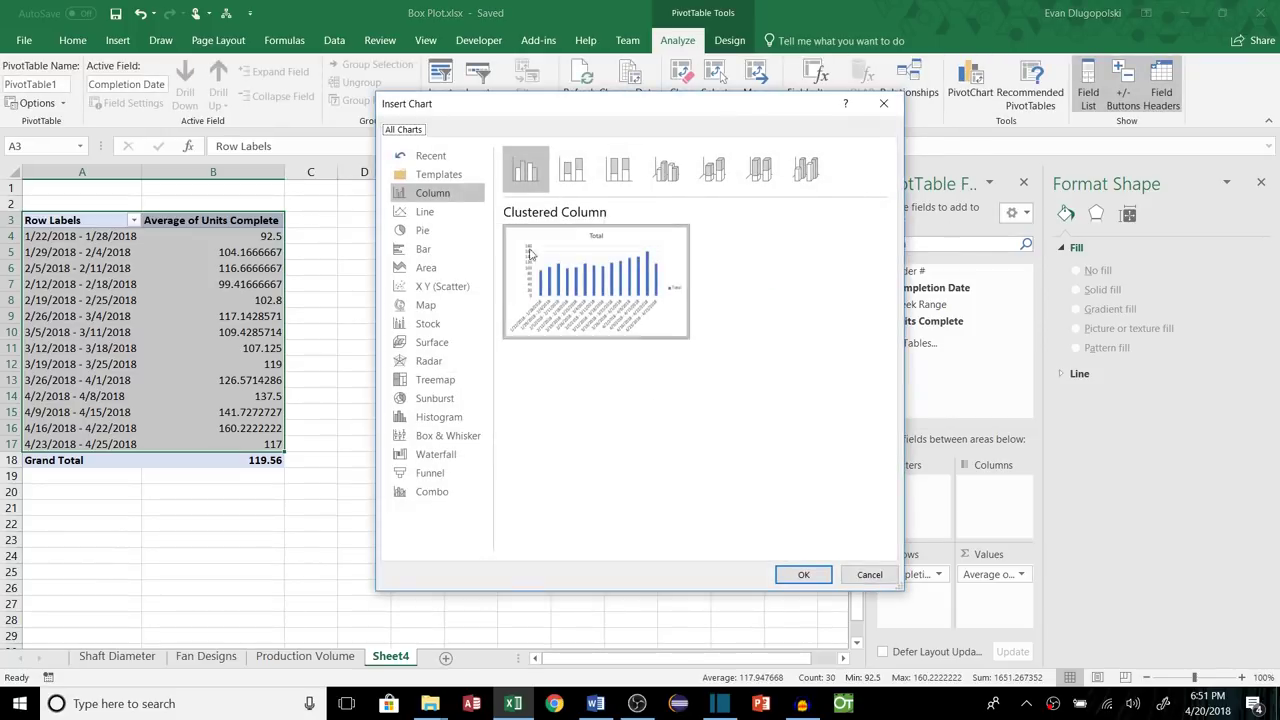
click(425, 211)
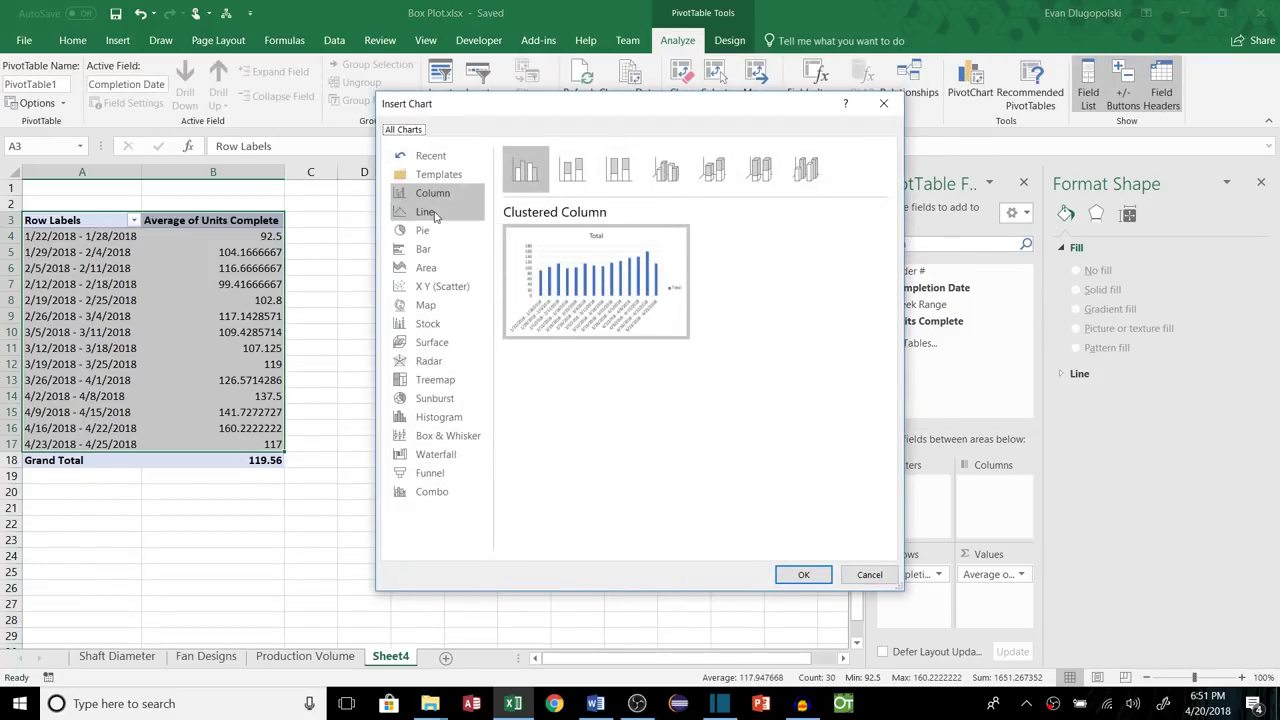
click(803, 574)
Move the line PivotChart to the Production Volume sheet, beneath the box and whisker chart and widened to about the same width.
key(ctrl+x)
click(305, 656)
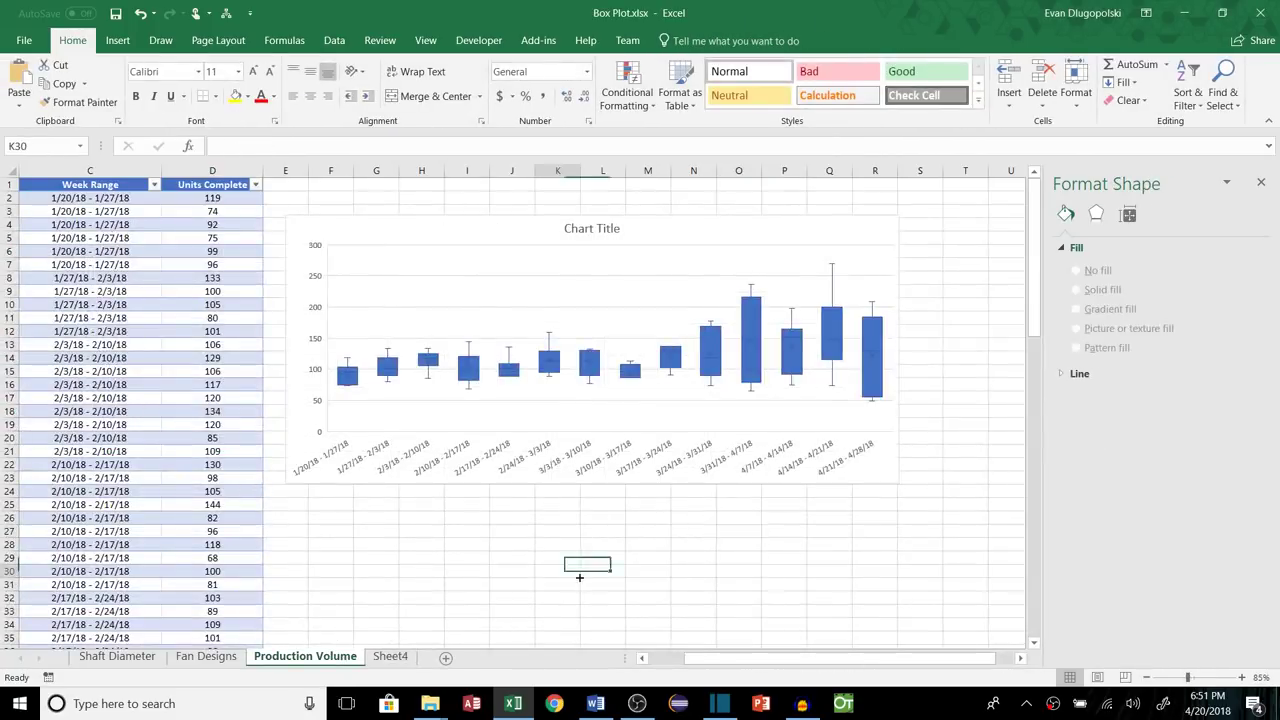
key(ctrl+v)
drag(694, 566, 433, 472)
scroll(636, 549, right, 2)
scroll(600, 470, down, 3)
key(Escape)
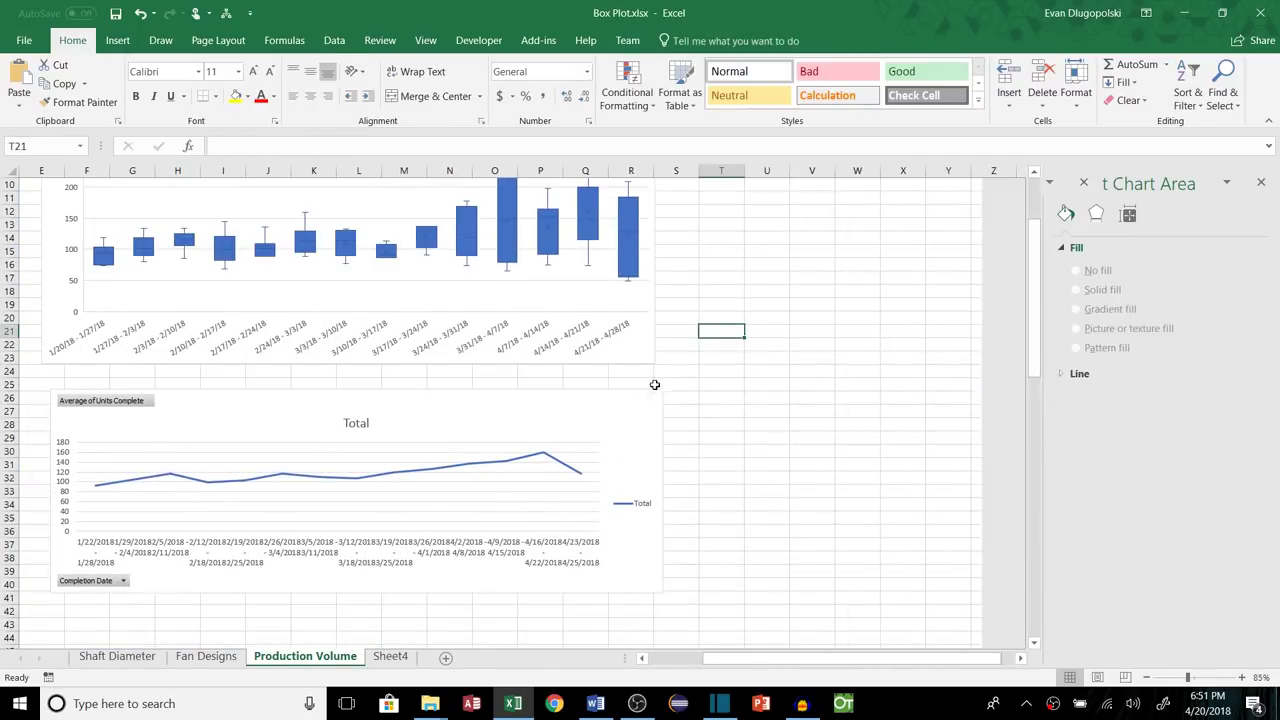
Compare the weekly box and whisker chart with the average line chart, and return to the Shaft Diameter sheet.
scroll(718, 378, left, 1)
scroll(677, 360, up, 2)
scroll(677, 360, left, 2)
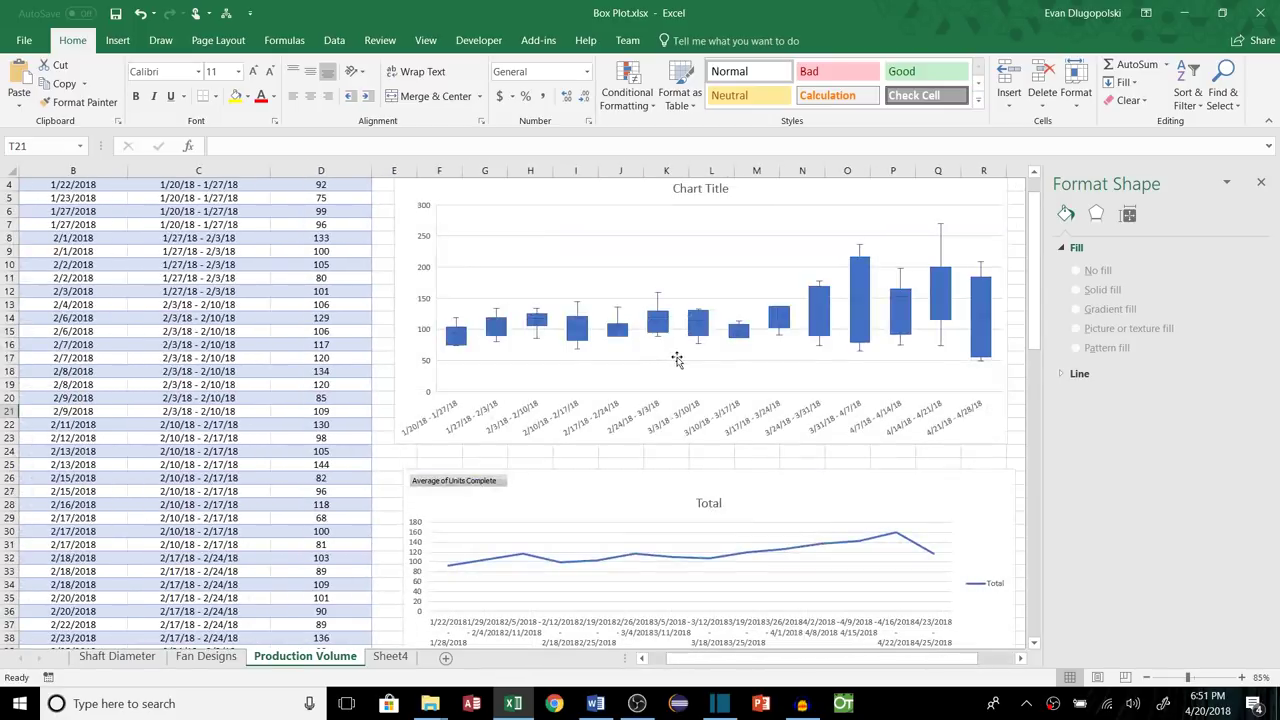
click(628, 485)
key(ctrl+Page_Up)
key(ctrl+Page_Up)
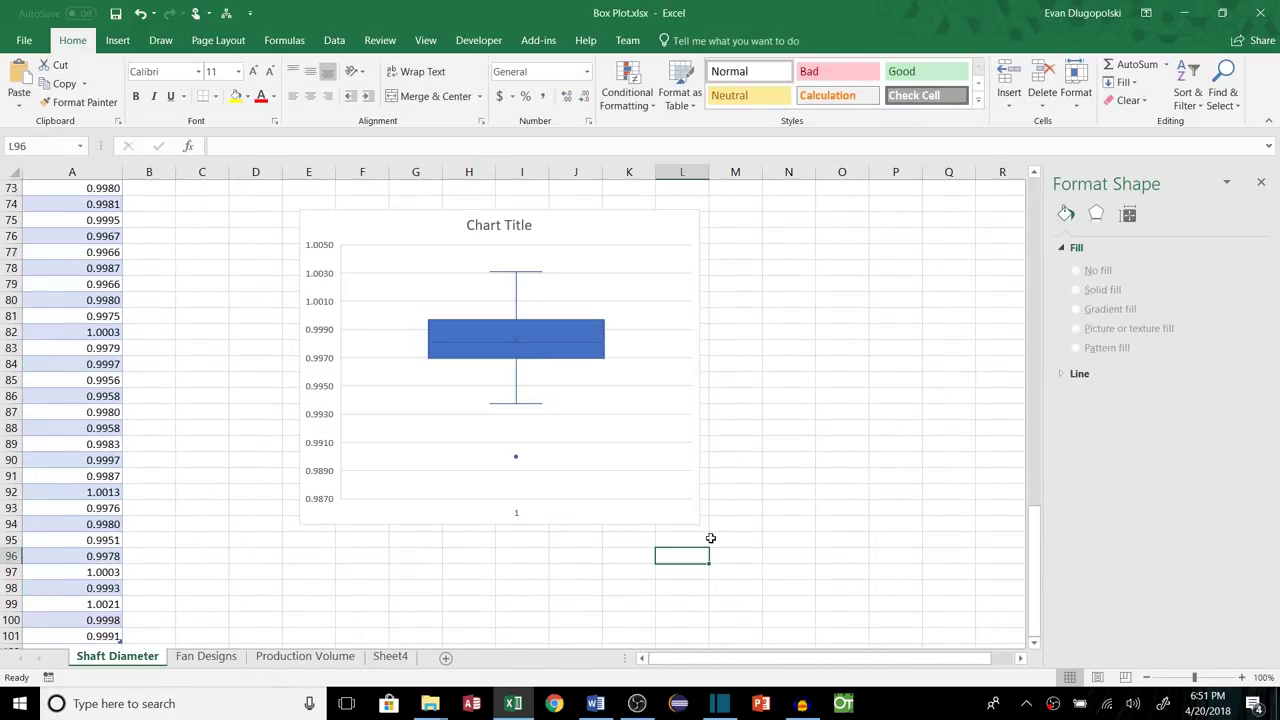